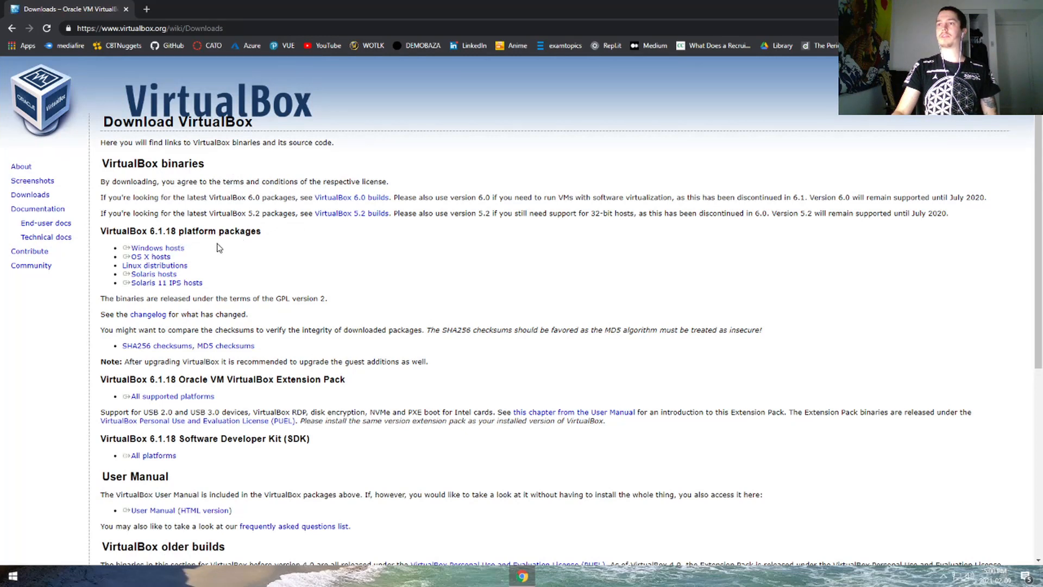
- Download the VirtualBox 'Windows hosts' installer and open it from Chrome's download bar
left_click(176, 251)
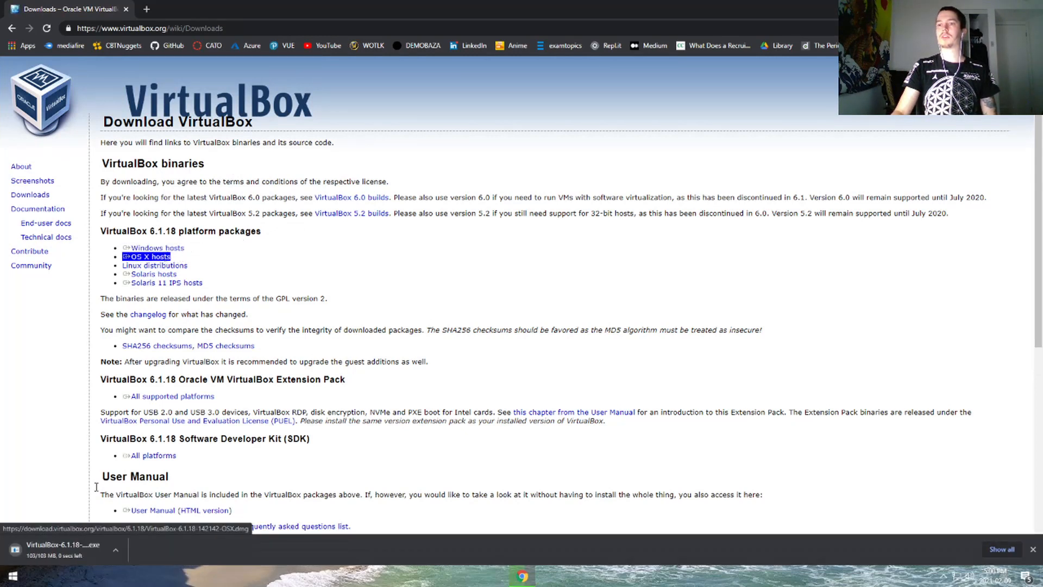
left_click(72, 551)
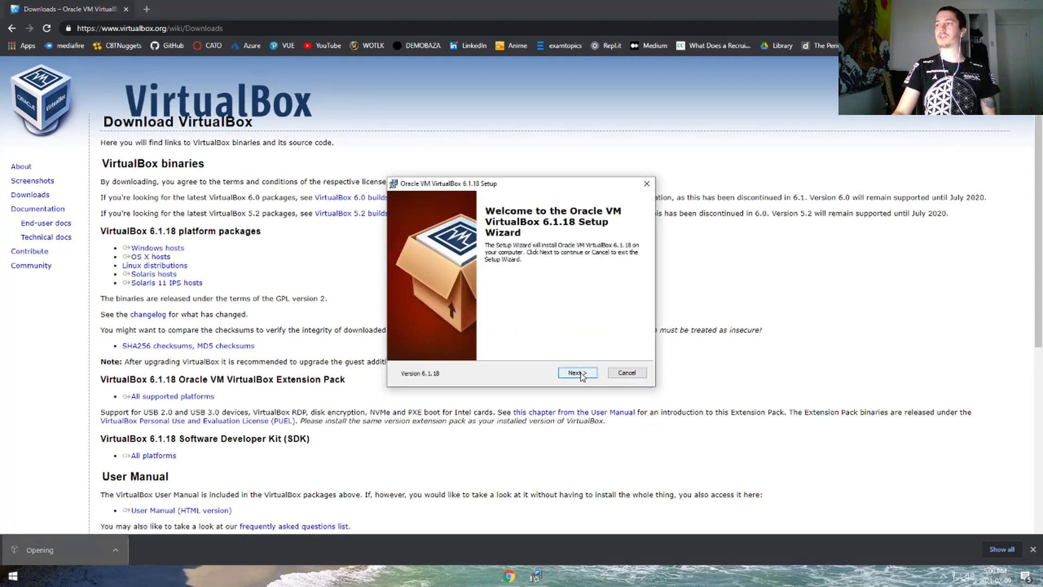
- Install VirtualBox 6.1.18 with default features and shortcuts, accept the network reset warning, and launch it
left_click(578, 373)
left_click(578, 373)
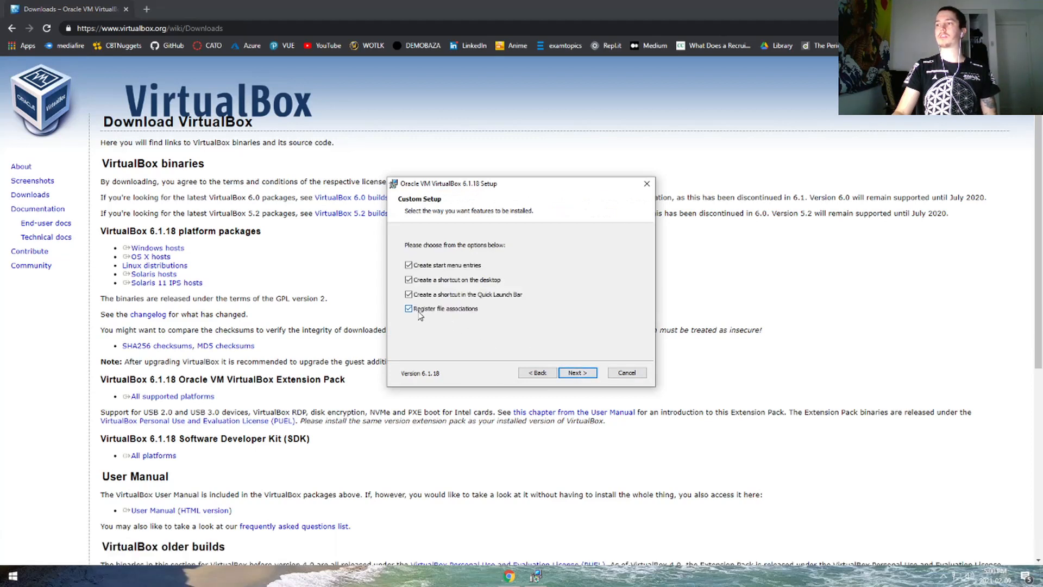
left_click(577, 373)
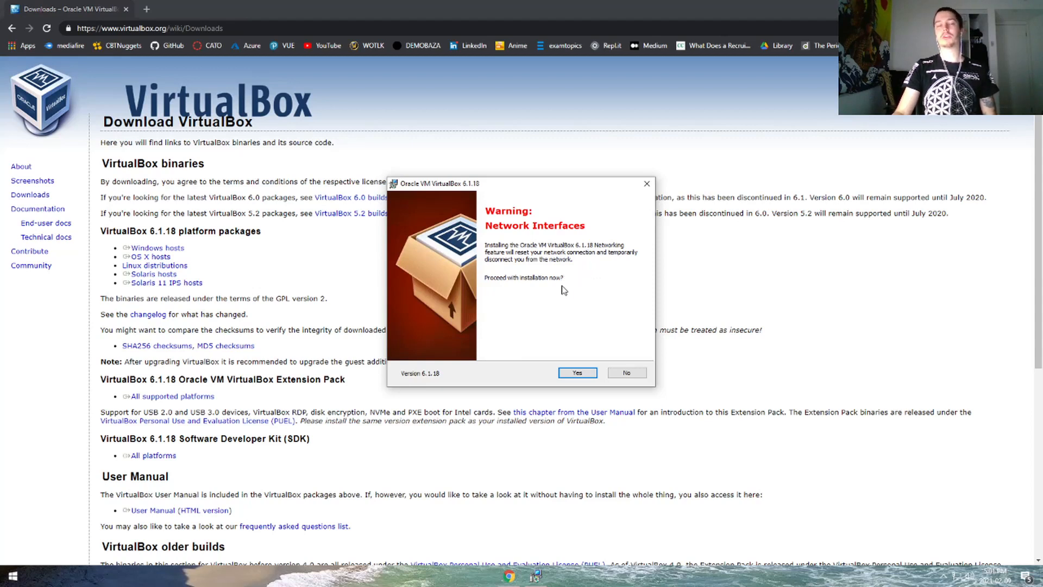
left_click(577, 373)
left_click(579, 373)
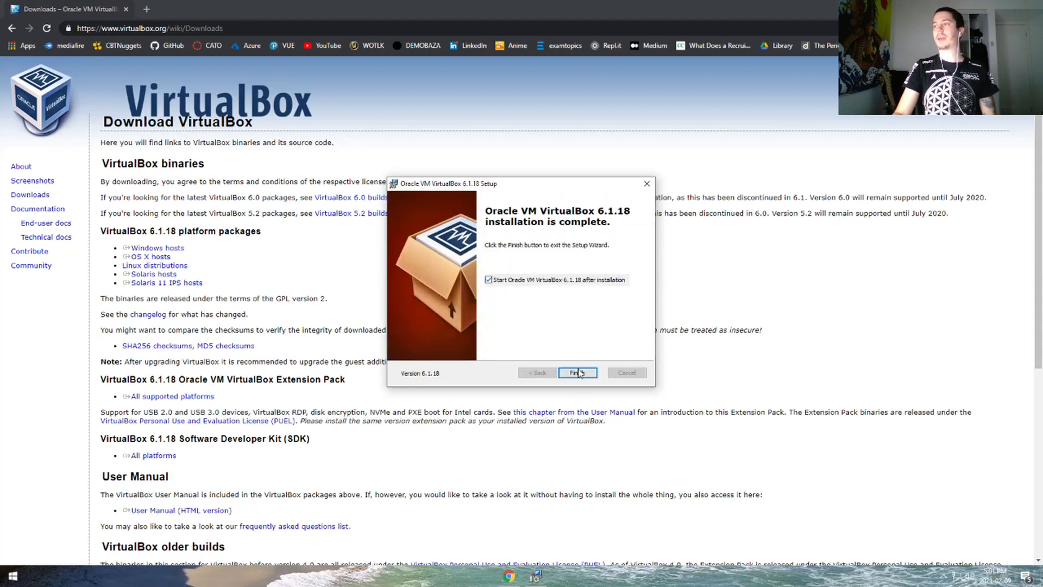
left_click(582, 373)
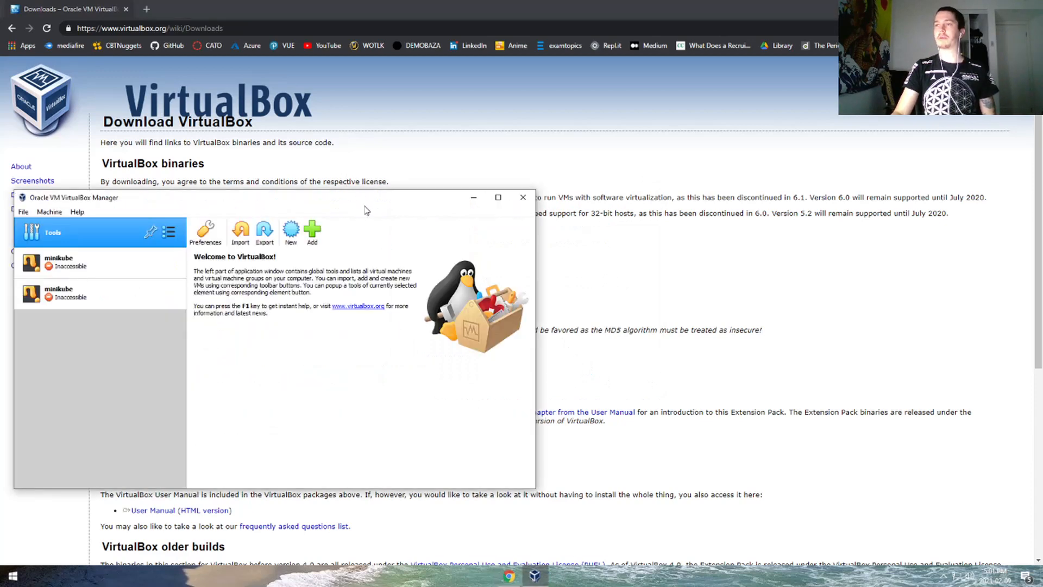
- Center the Manager window, then inspect the second minikube machine and the File menu
left_click_drag(366, 199, 593, 140)
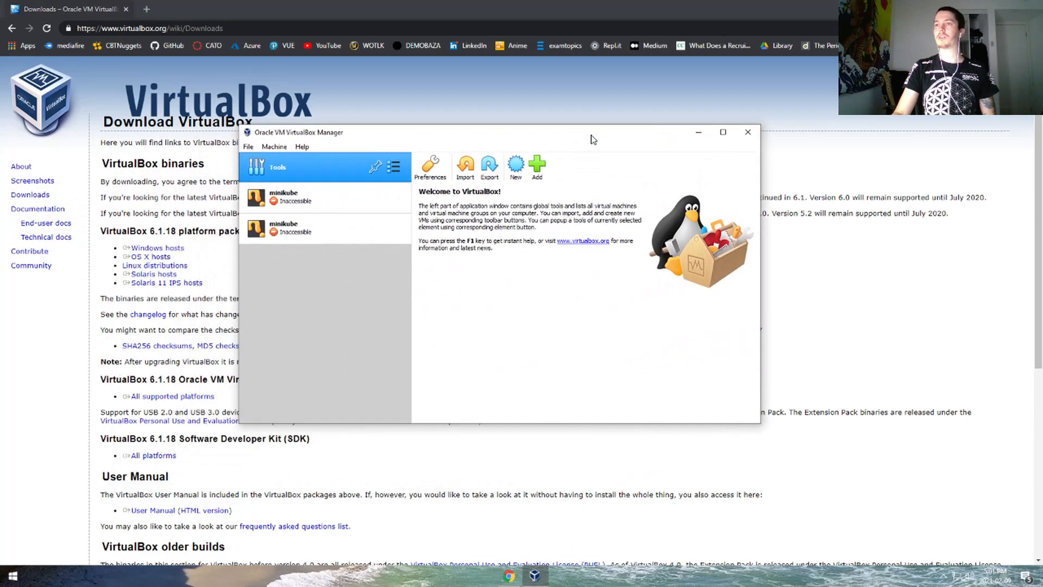
left_click(321, 231)
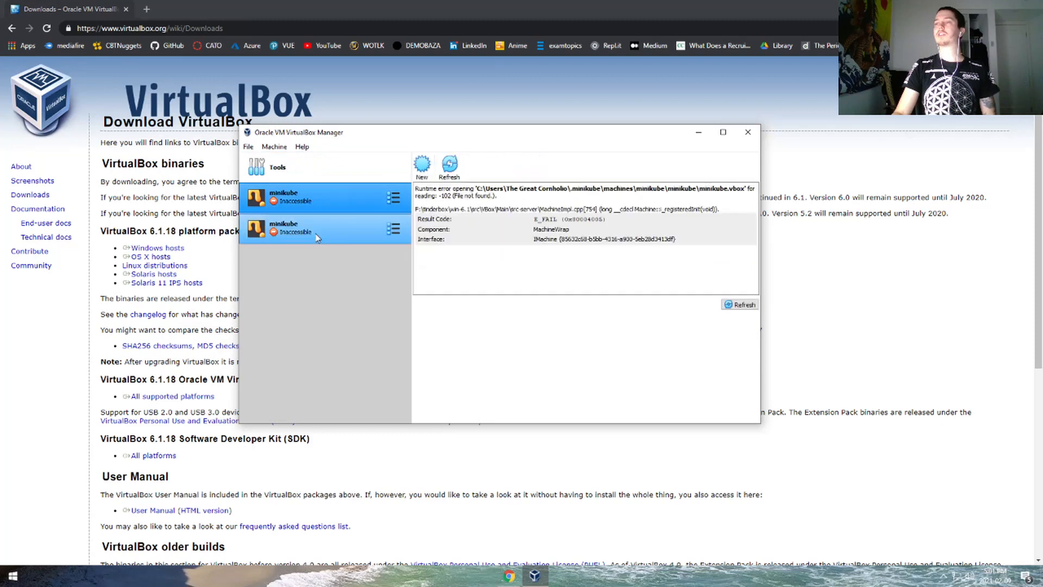
left_click(249, 149)
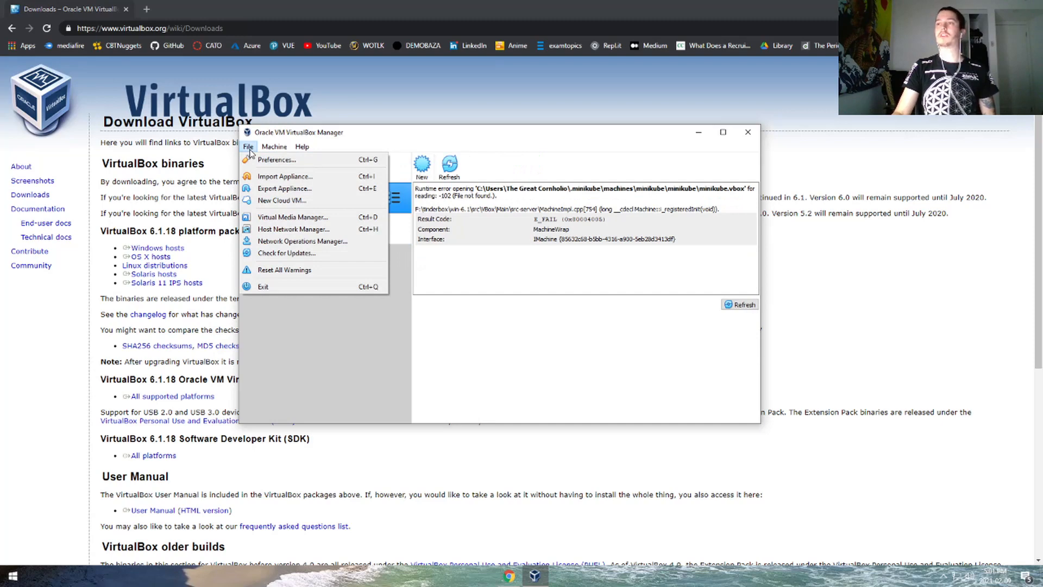
- Close the File menu, return to the welcome overview, and begin a new virtual machine
left_click(249, 150)
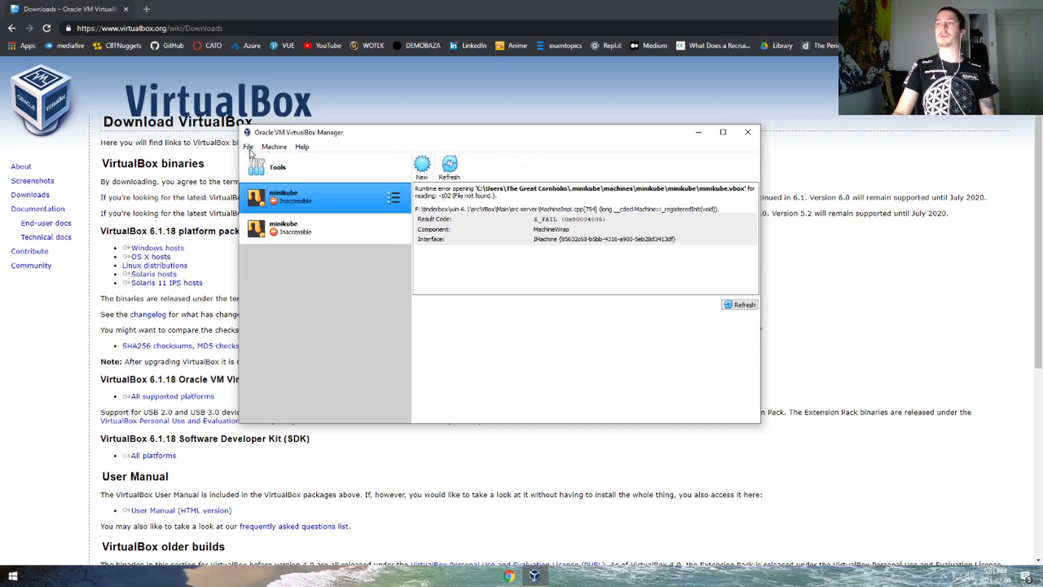
left_click(285, 171)
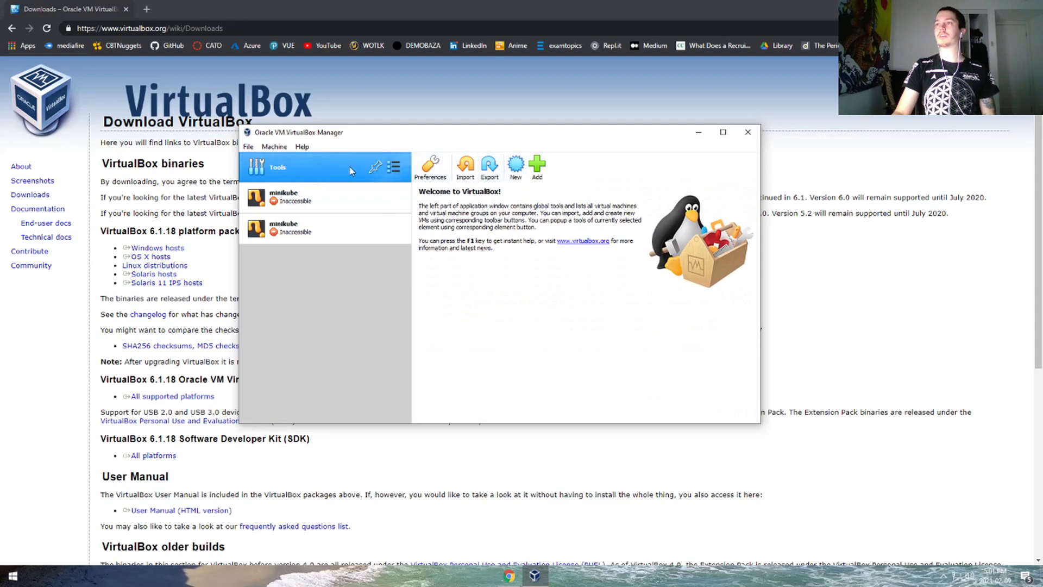
left_click(517, 175)
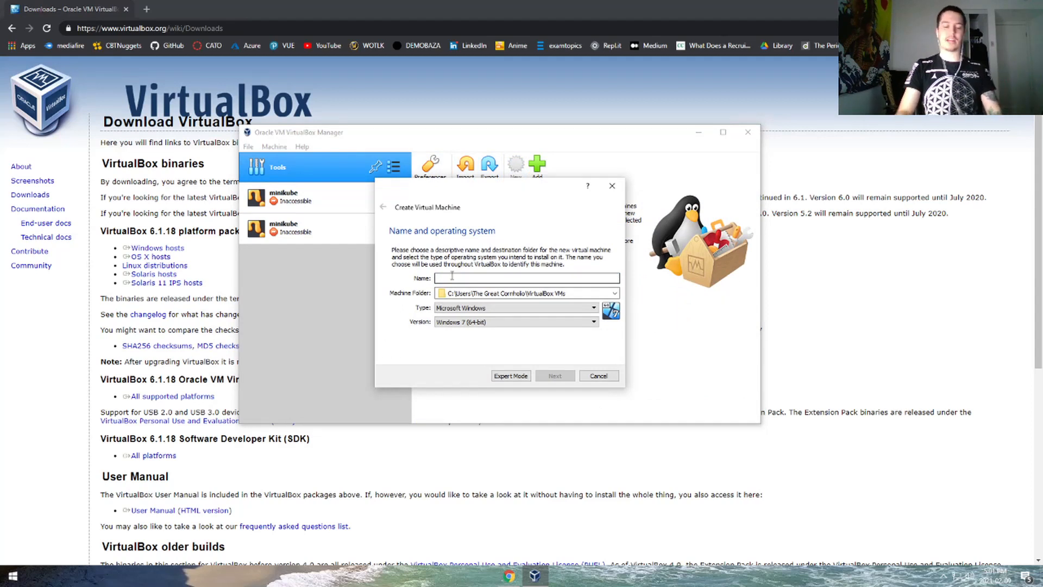
- Name the machine 'Super Ubuntu Bros', set version Ubuntu (64-bit), and keep 1024 MB memory
type("Super Ubuntu Bros")
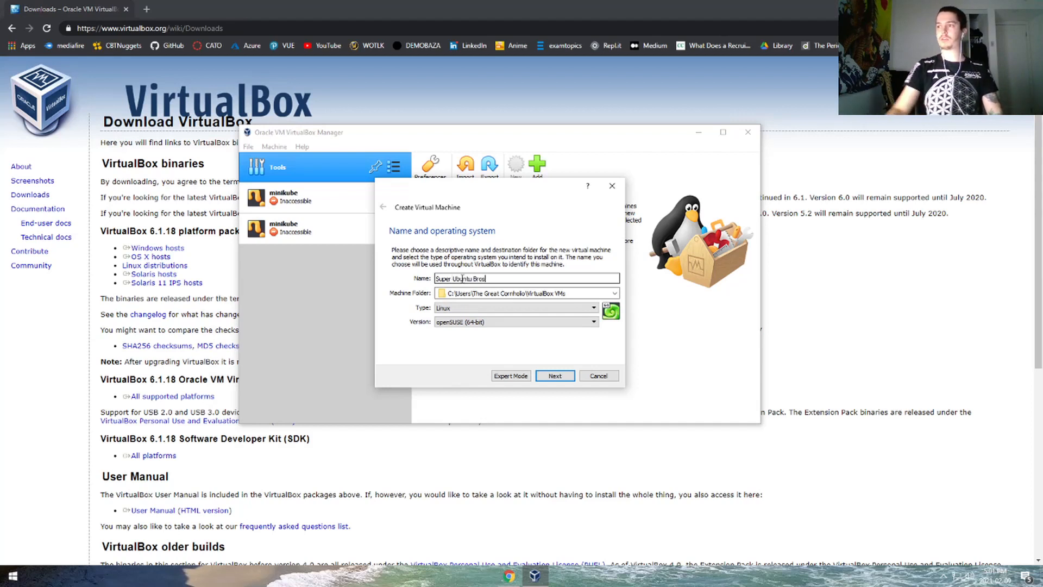
left_click(481, 321)
scroll(478, 359, "down", 3)
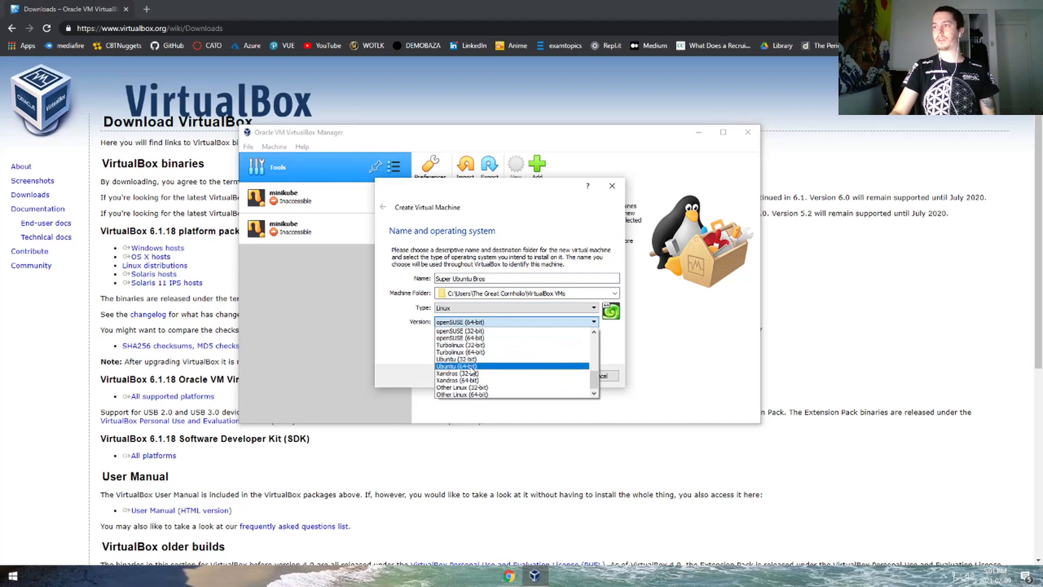
left_click(457, 367)
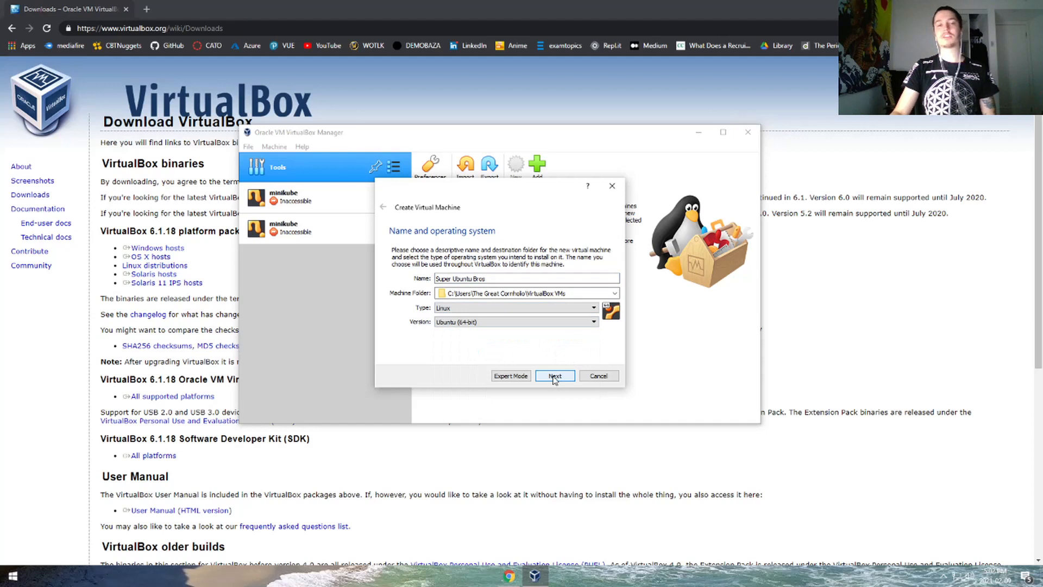
left_click(513, 322)
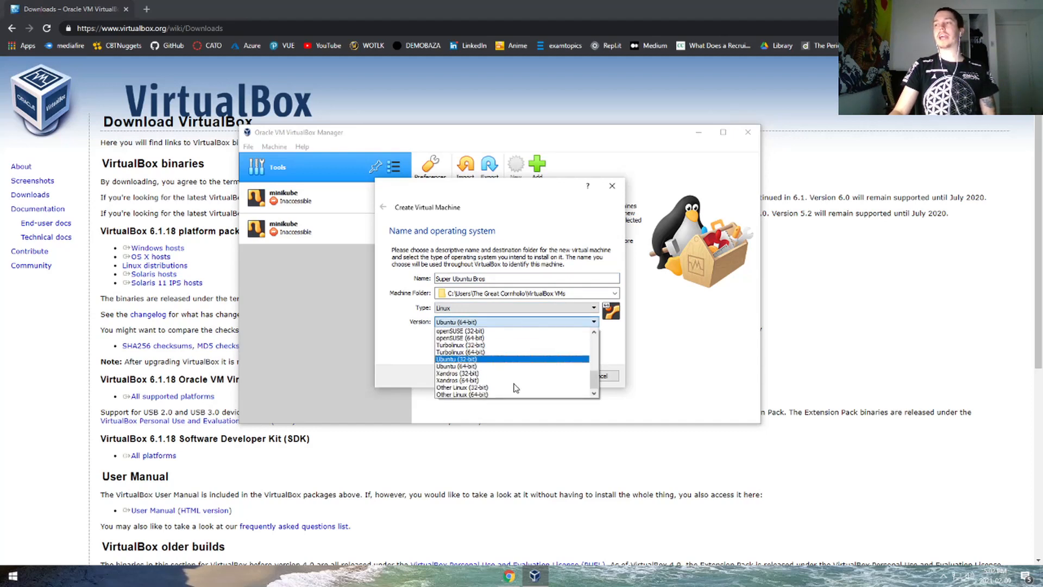
scroll(511, 372, "up", 6)
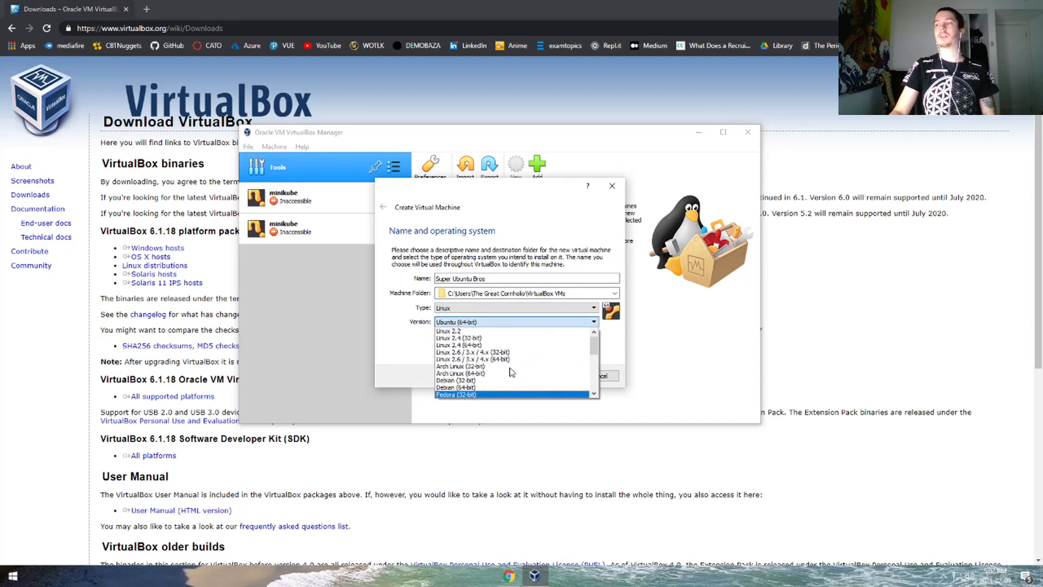
left_click(614, 347)
left_click(555, 376)
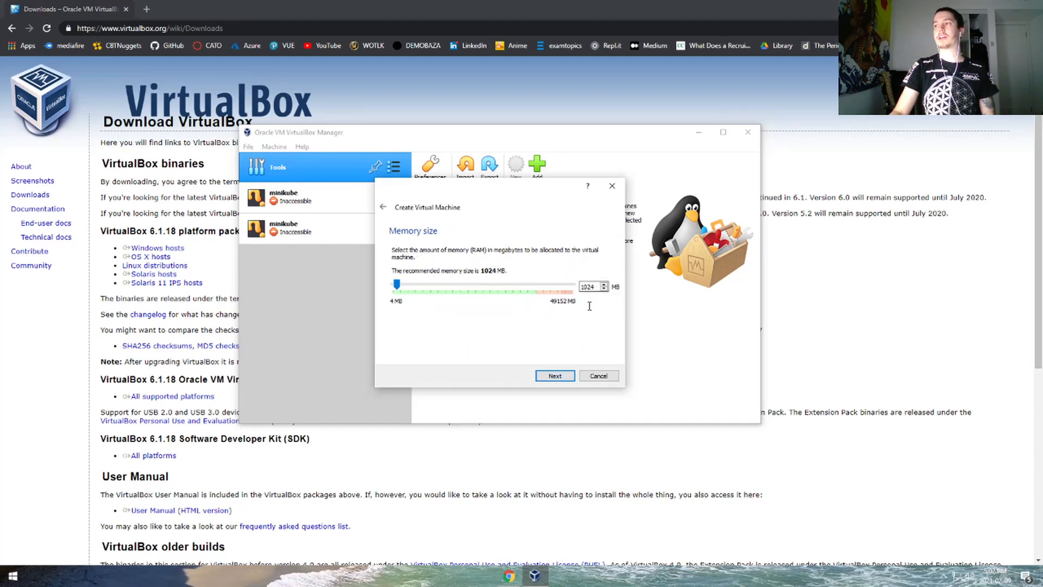
left_click(549, 376)
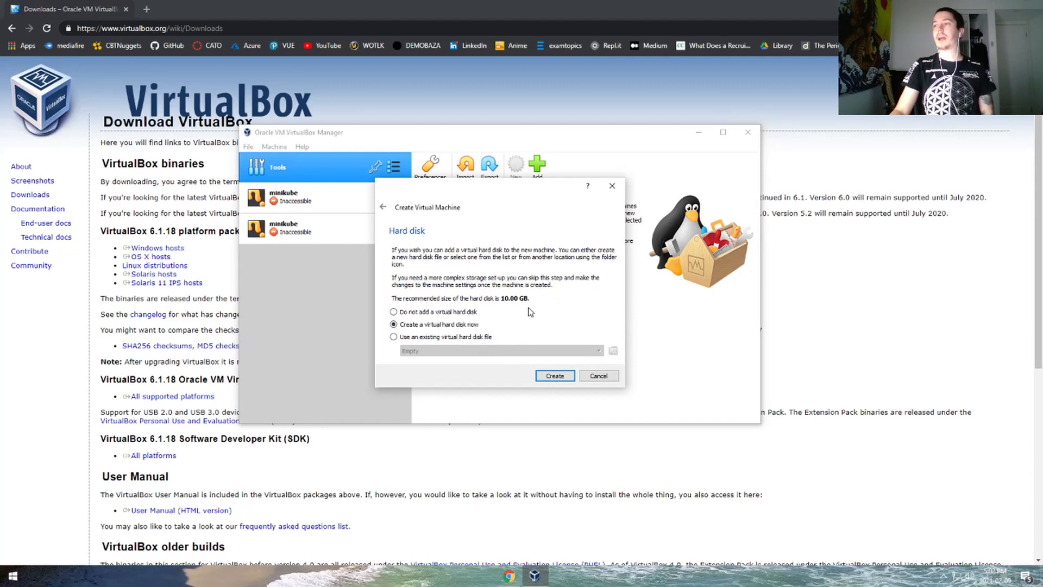
- Create a new 10.00 GB dynamically allocated VDI hard disk for the machine
left_click(554, 377)
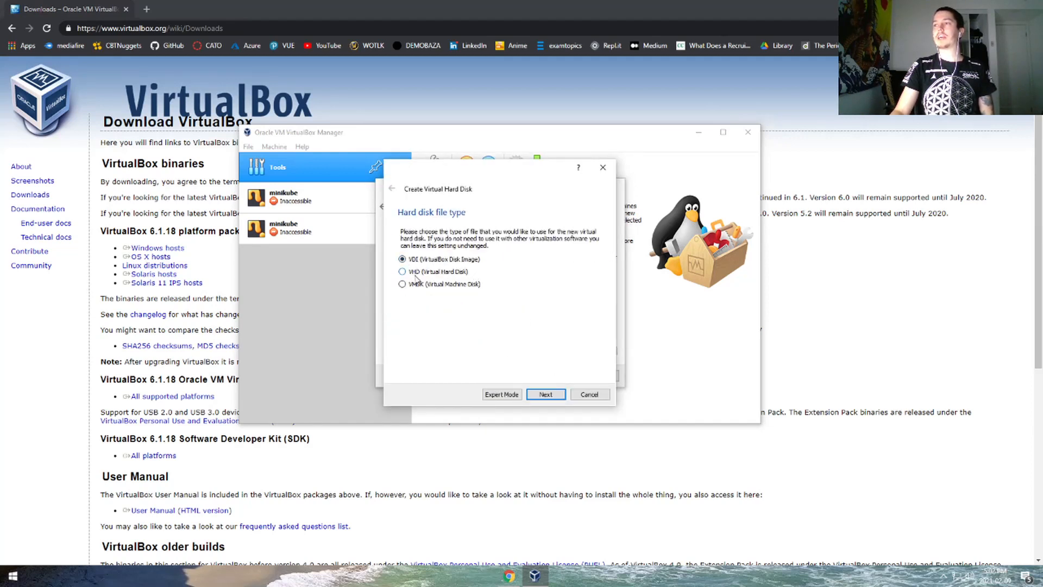
left_click(547, 393)
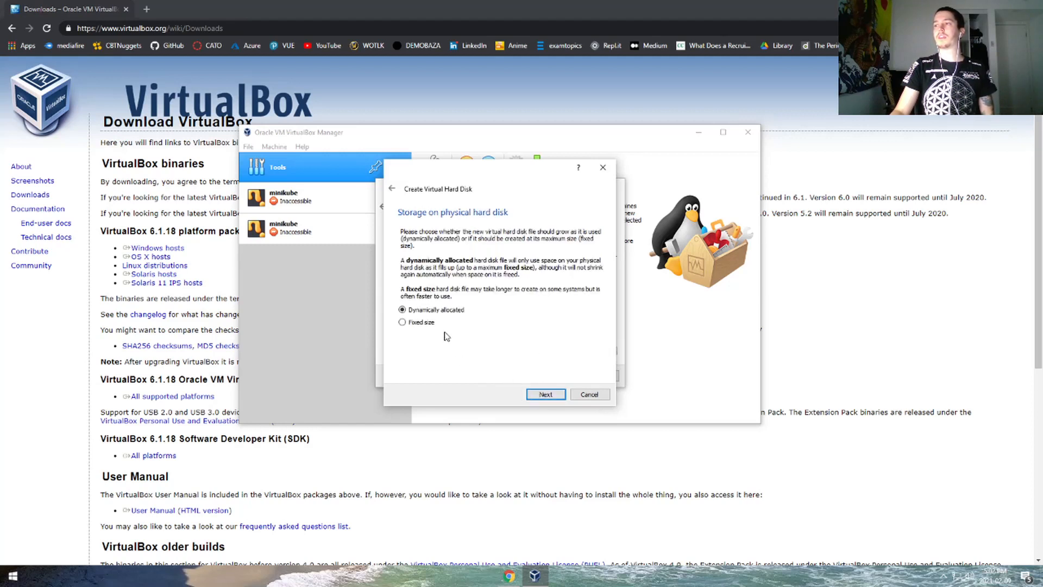
left_click(550, 396)
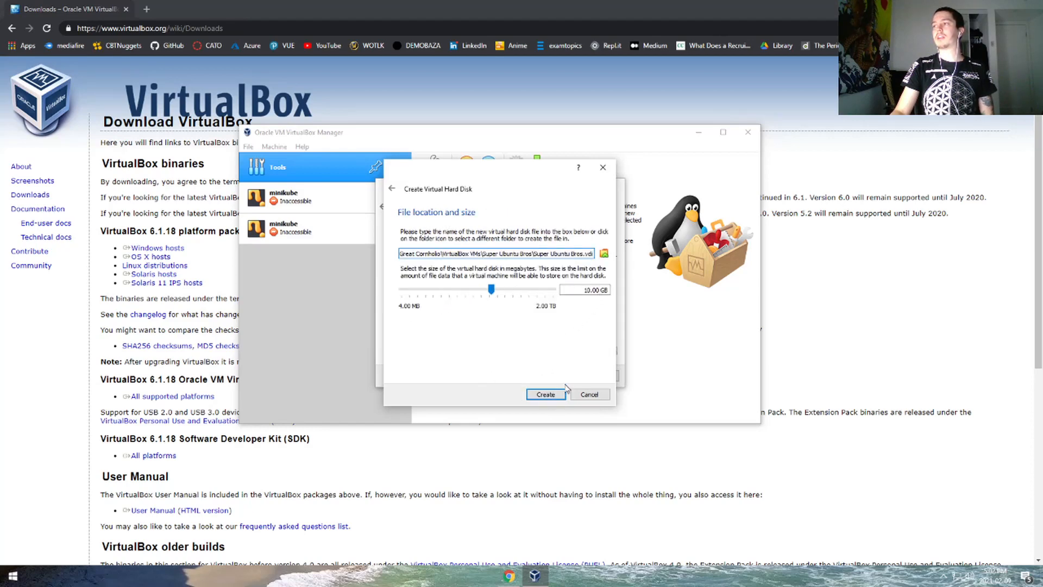
left_click(548, 395)
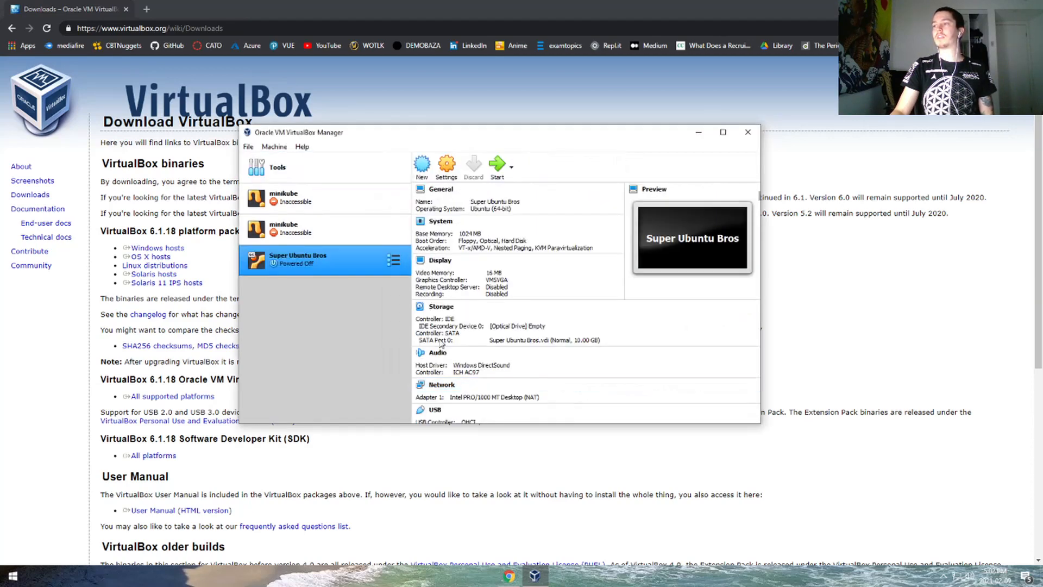
- Start the machine, find the optical disk list empty, and open a new Chrome tab
left_click(497, 166)
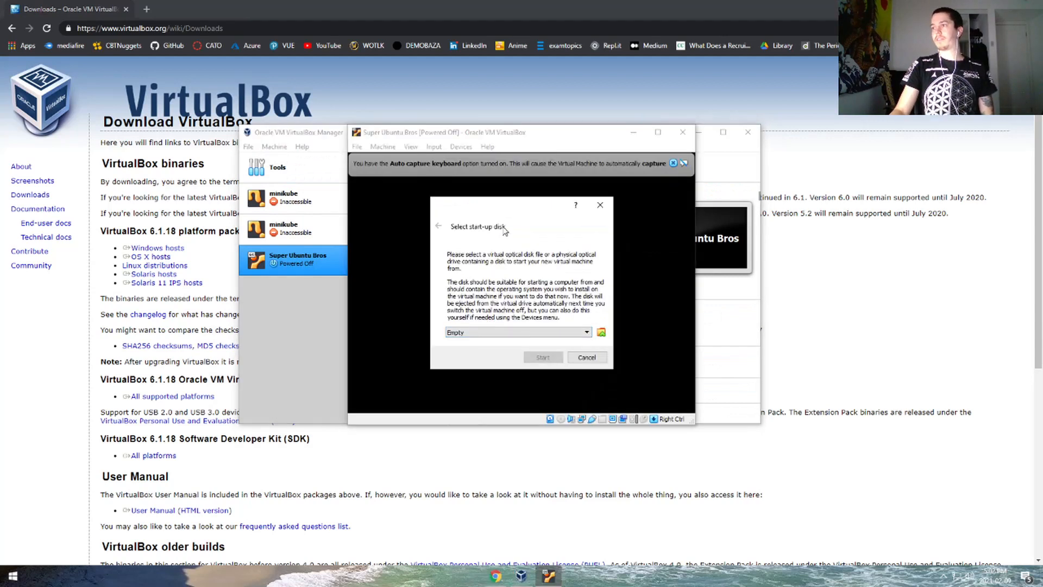
left_click(601, 331)
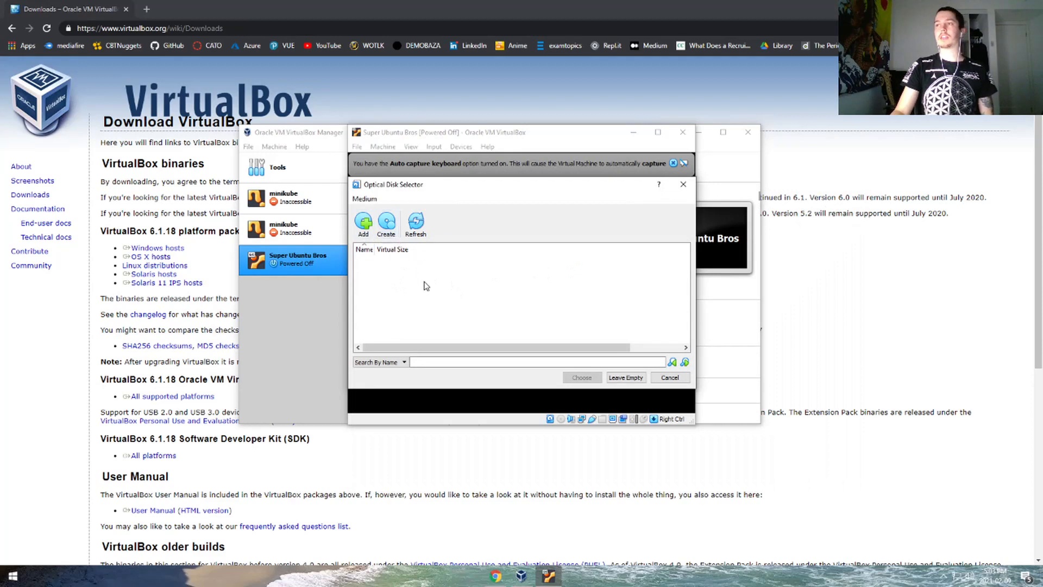
left_click(149, 8)
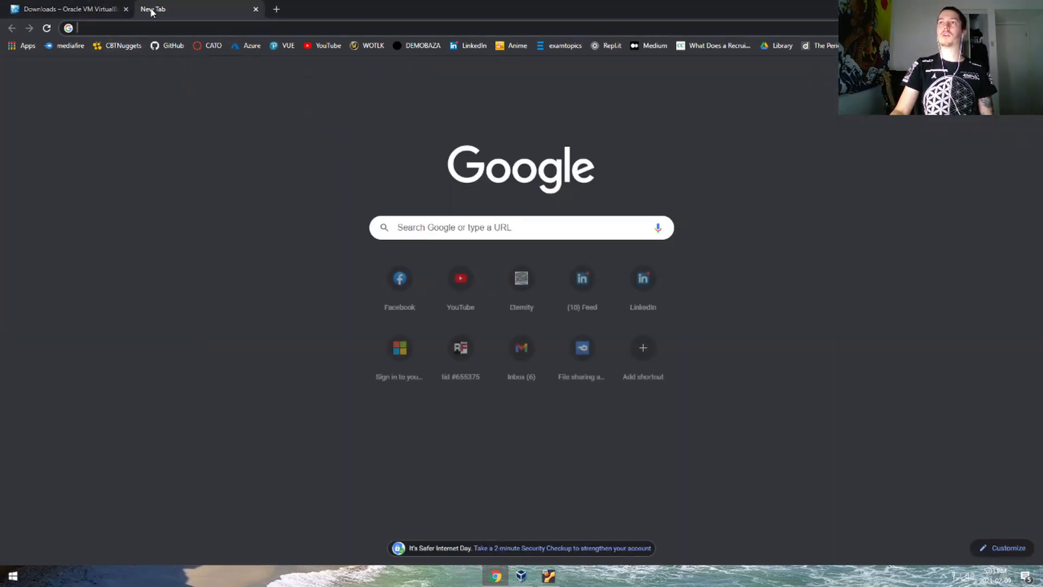
- Search 'ubuntu download' and open the Download Ubuntu Desktop page
type("ubun")
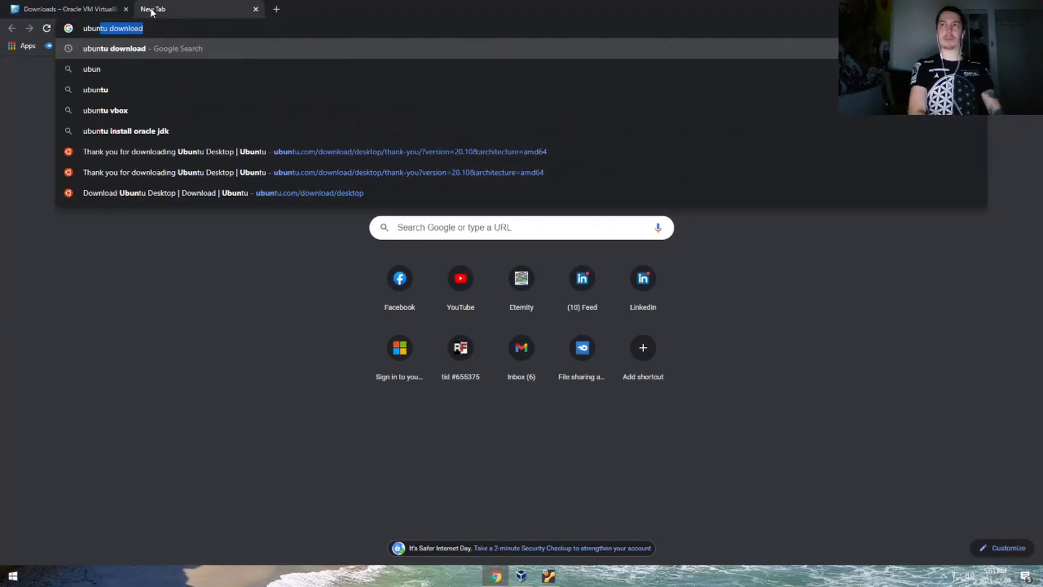
key("Return")
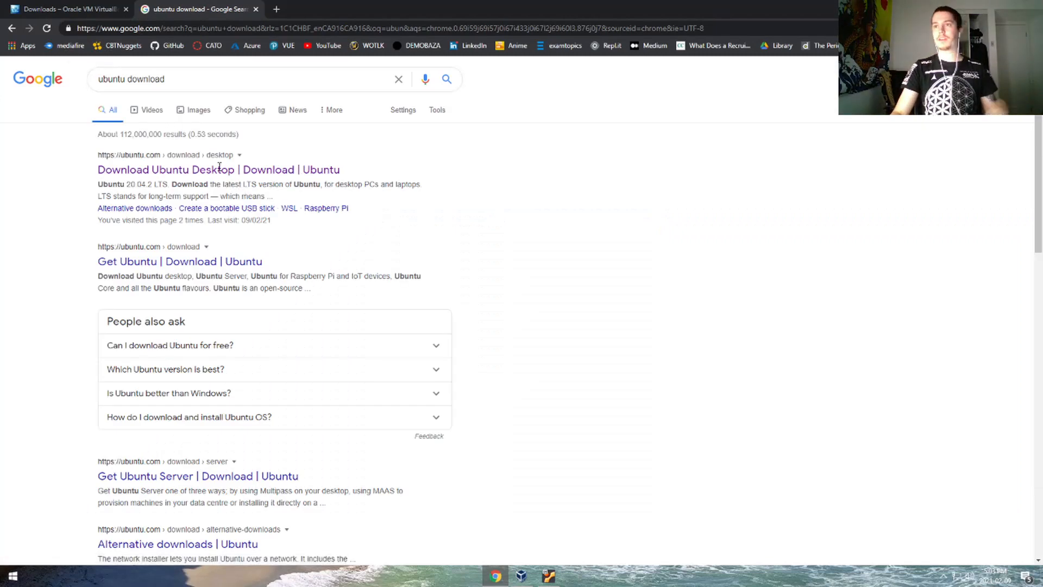
left_click(153, 176)
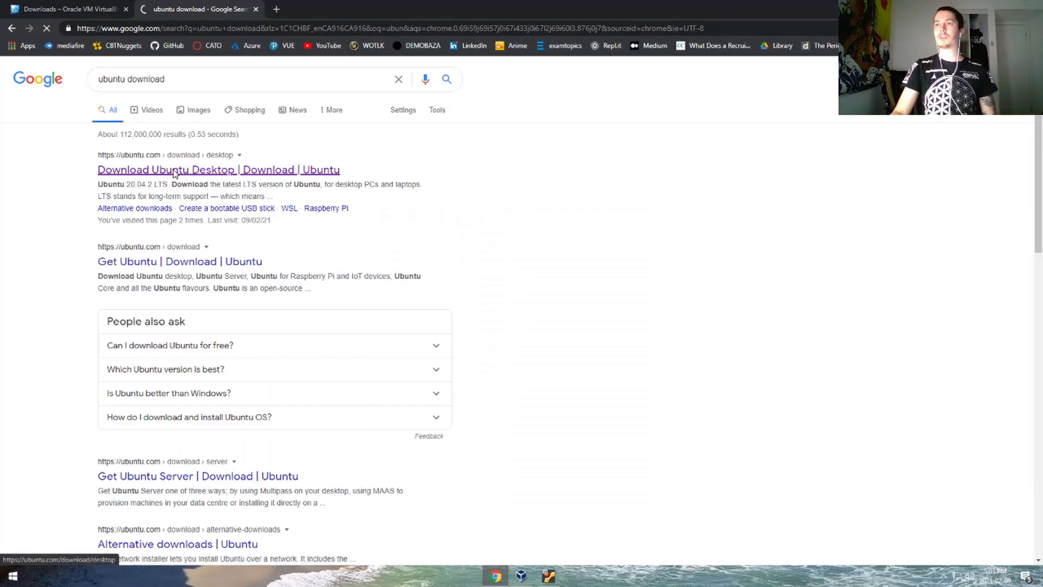
scroll(471, 239, "down", 2)
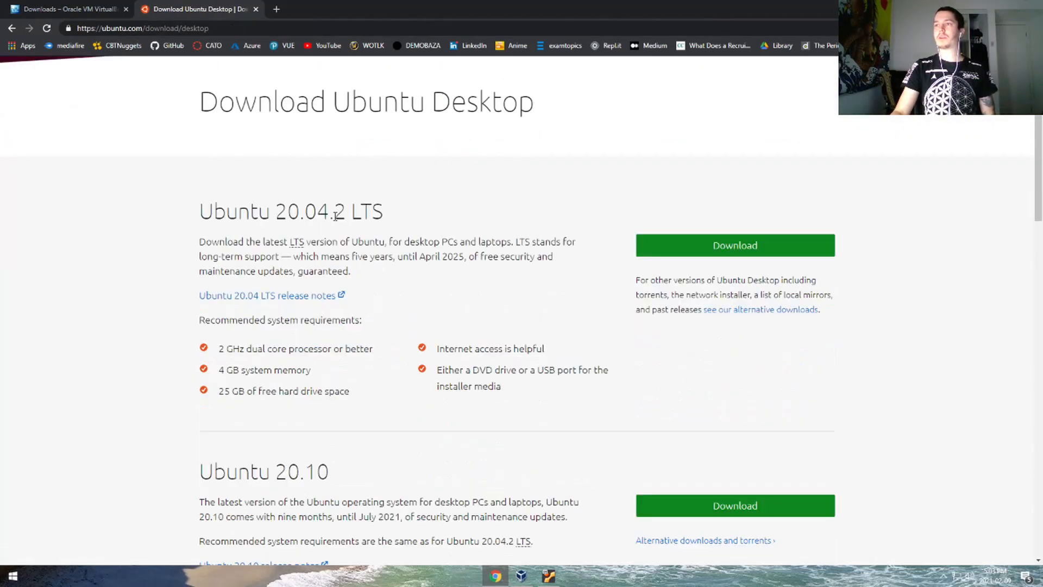
- Highlight the 20.04.2 LTS and 20.10 version labels on the download page
double_click(368, 212)
left_click(370, 219)
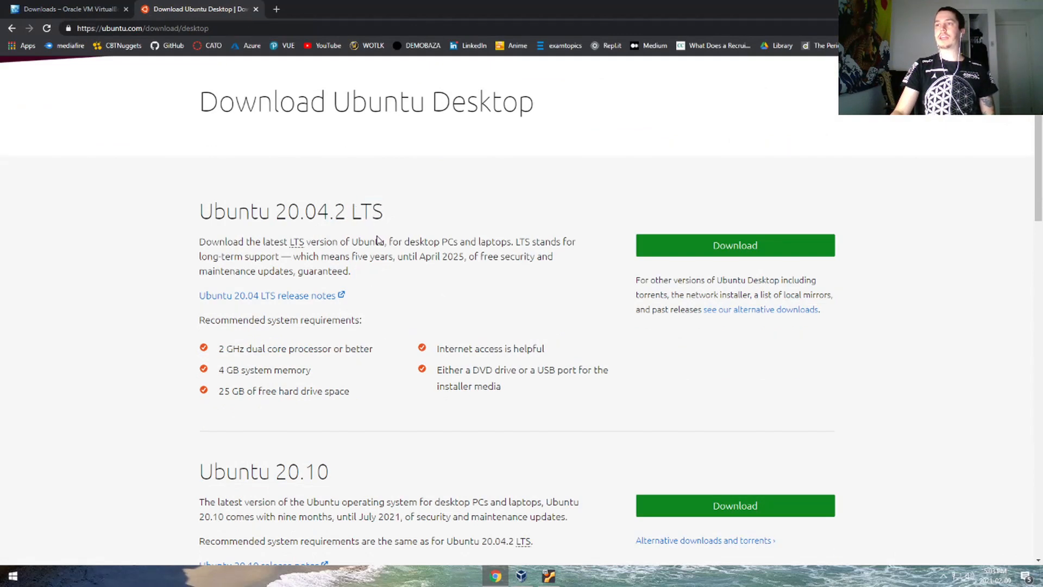
scroll(379, 240, "down", 1)
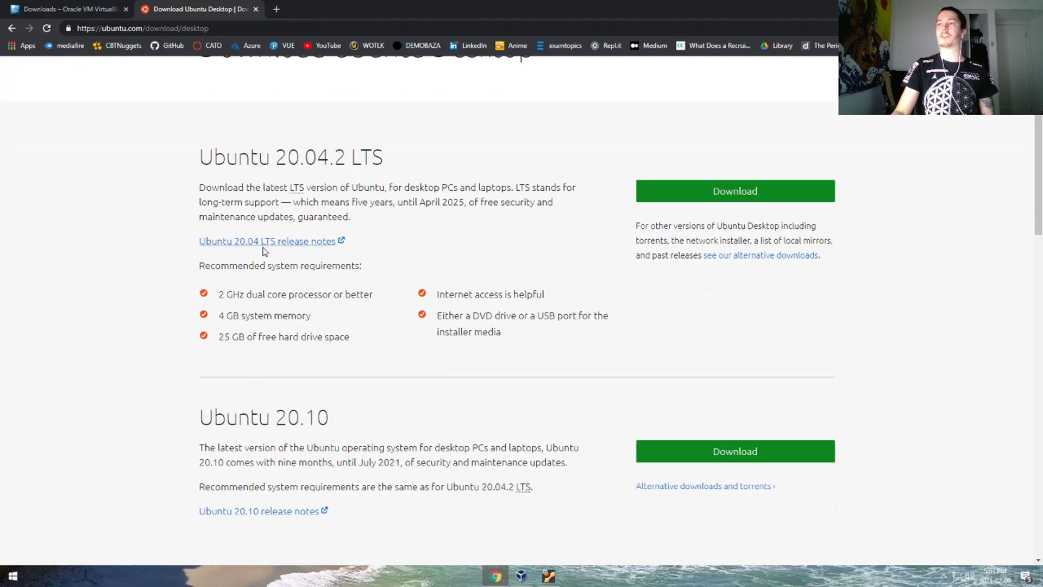
left_click_drag(321, 164, 386, 163)
left_click(358, 202)
scroll(323, 348, "down", 2)
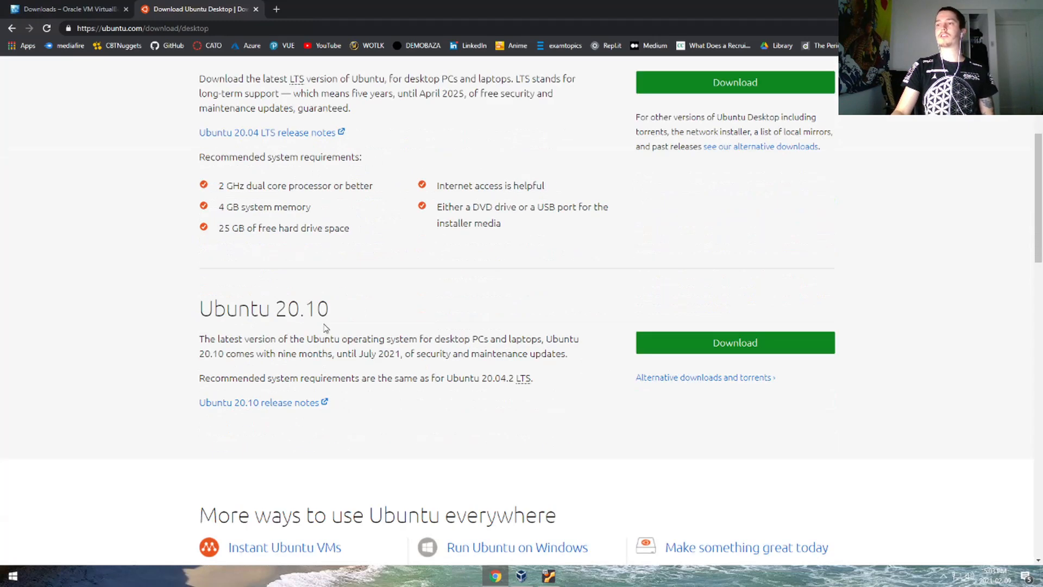
left_click_drag(291, 315, 337, 333)
left_click(337, 335)
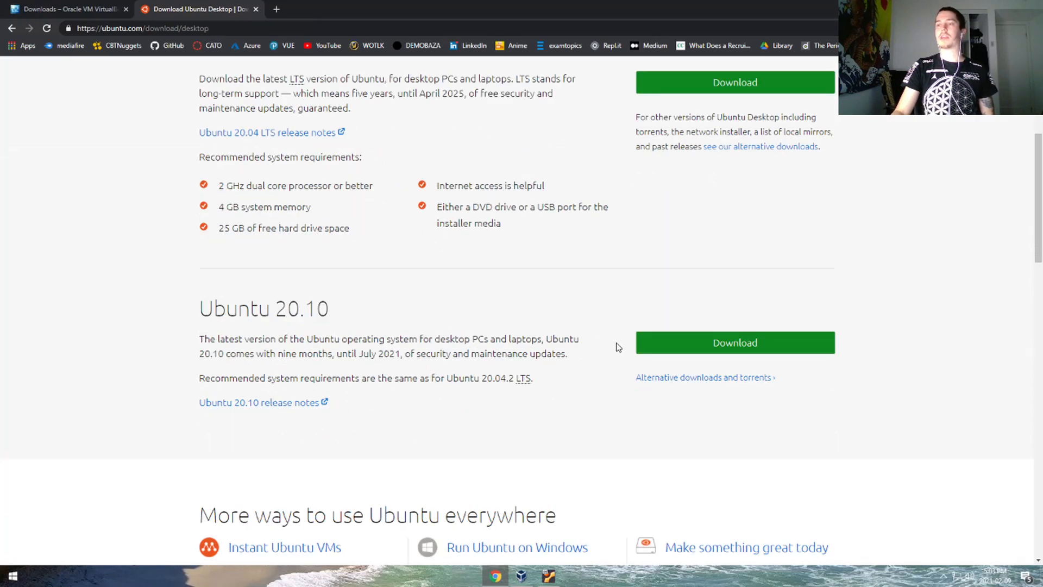
- Start the Ubuntu 20.10 ISO download, then cancel it from the download bar
left_click(667, 339)
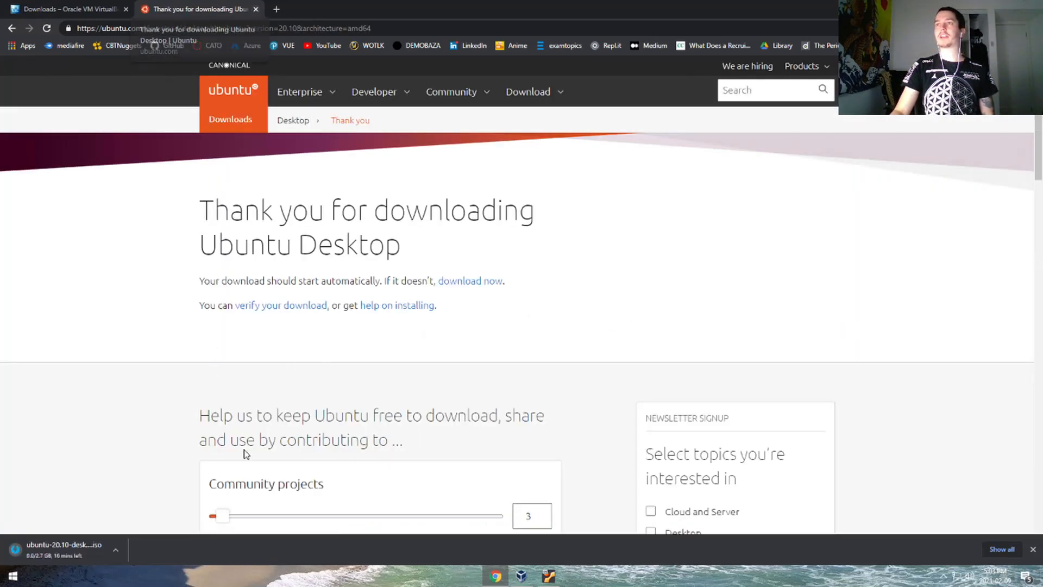
left_click(117, 553)
left_click(133, 532)
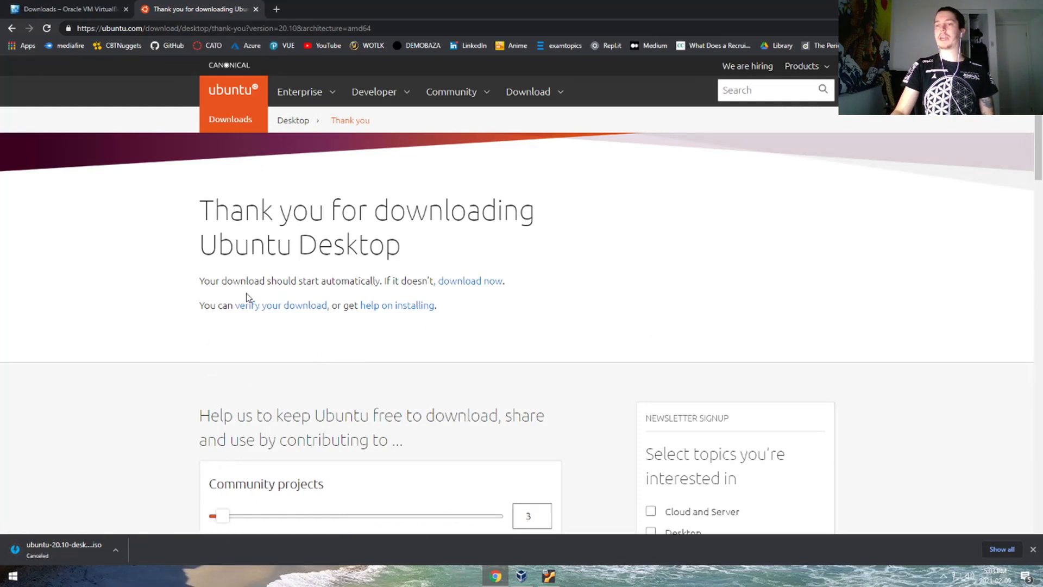
- Close the Ubuntu tab, add ubuntu-20.10-desktop-amd64.iso as the start-up disk, and start the VM
left_click(255, 10)
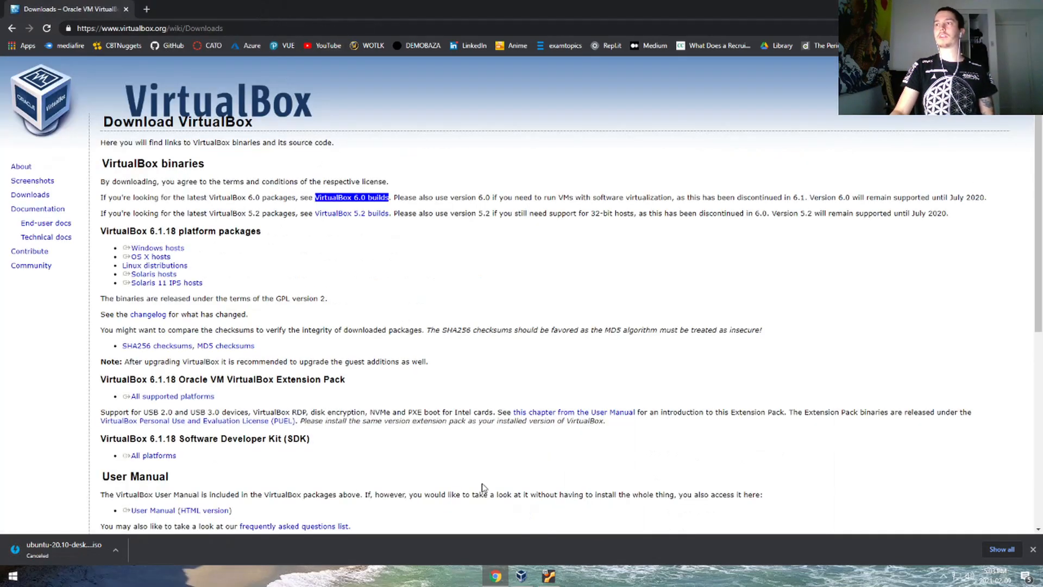
left_click(548, 576)
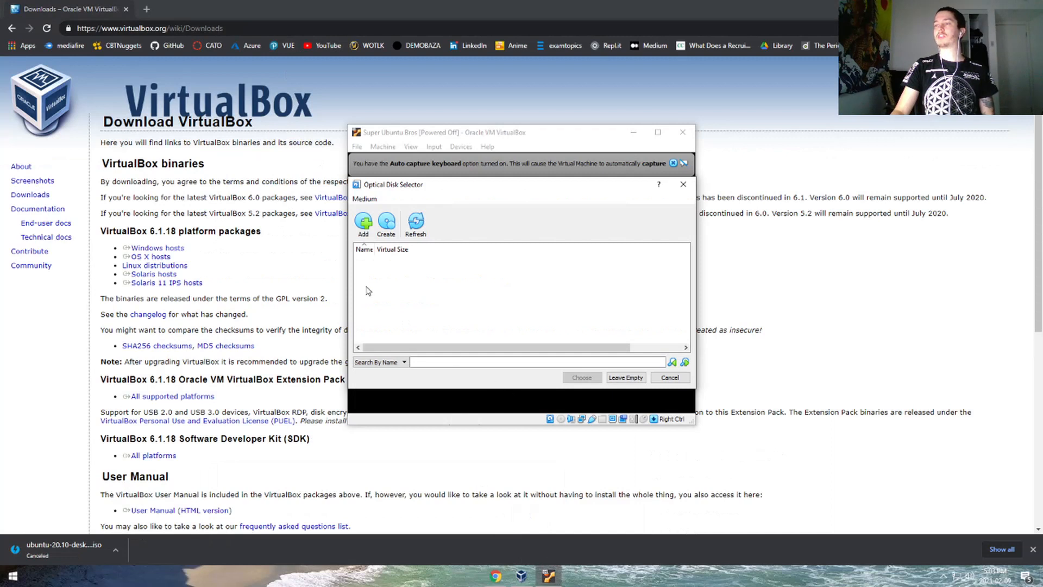
left_click(359, 222)
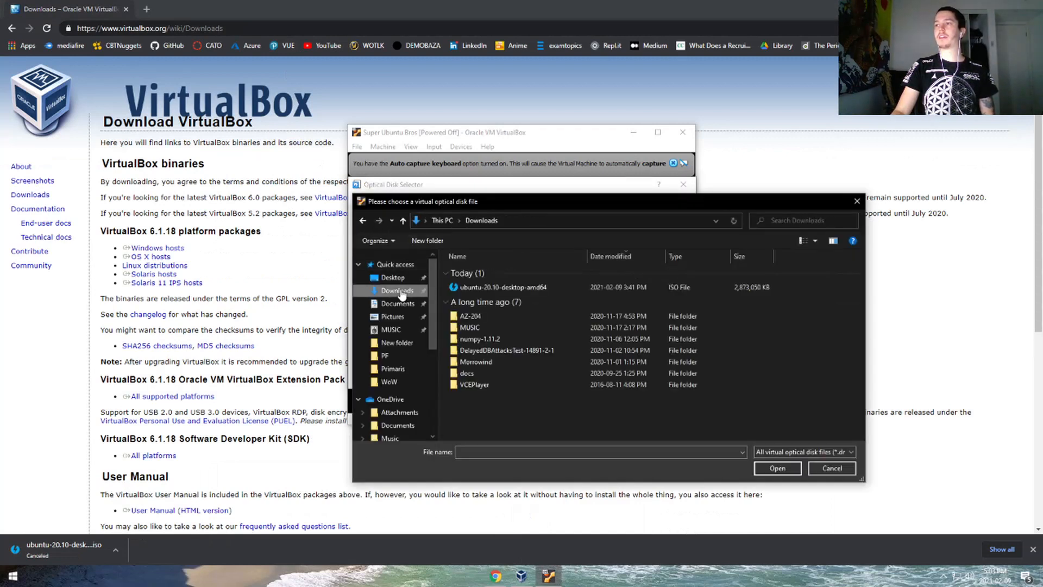
left_click(497, 287)
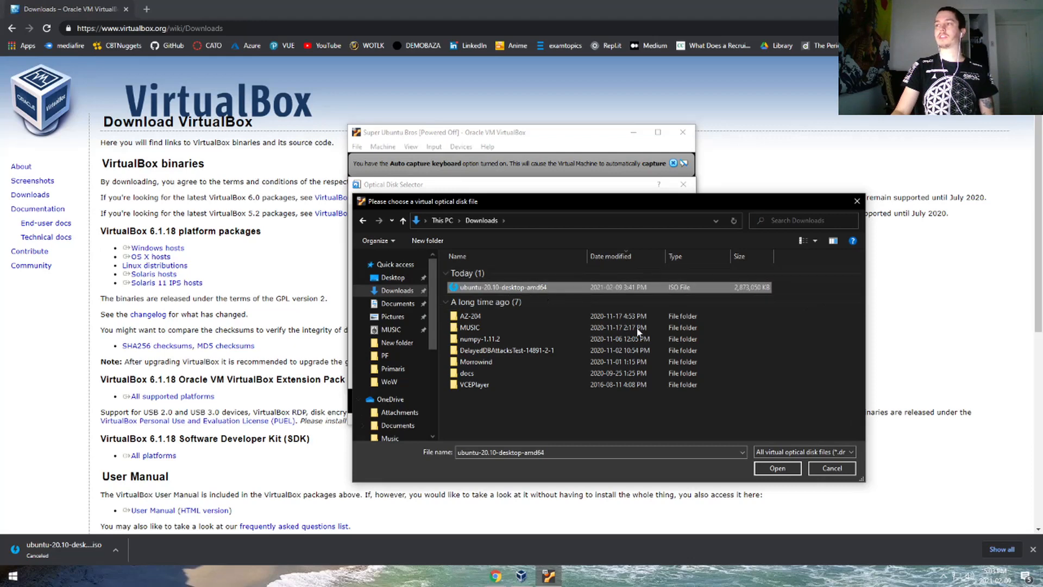
left_click(766, 470)
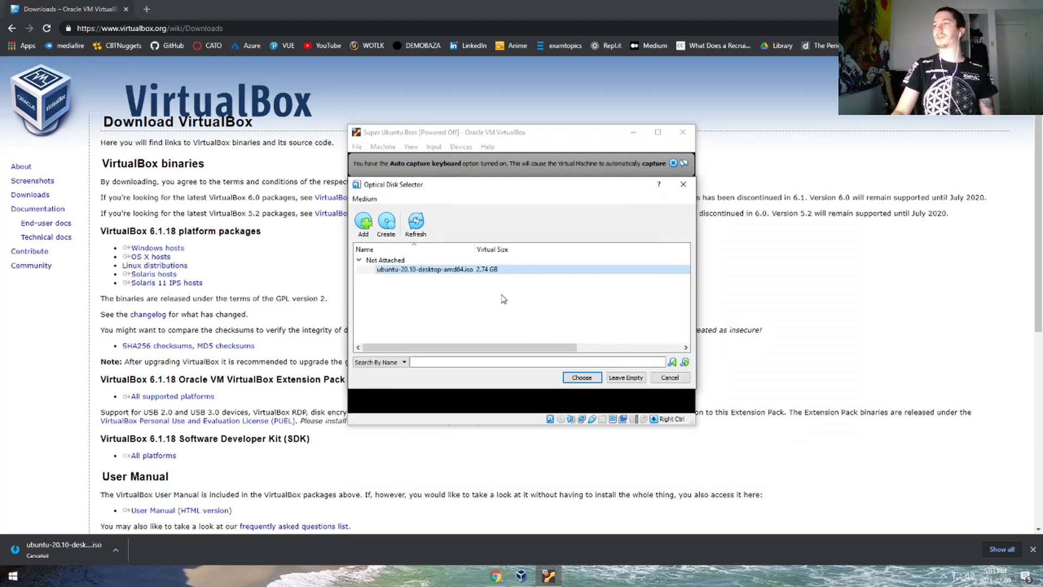
left_click(590, 377)
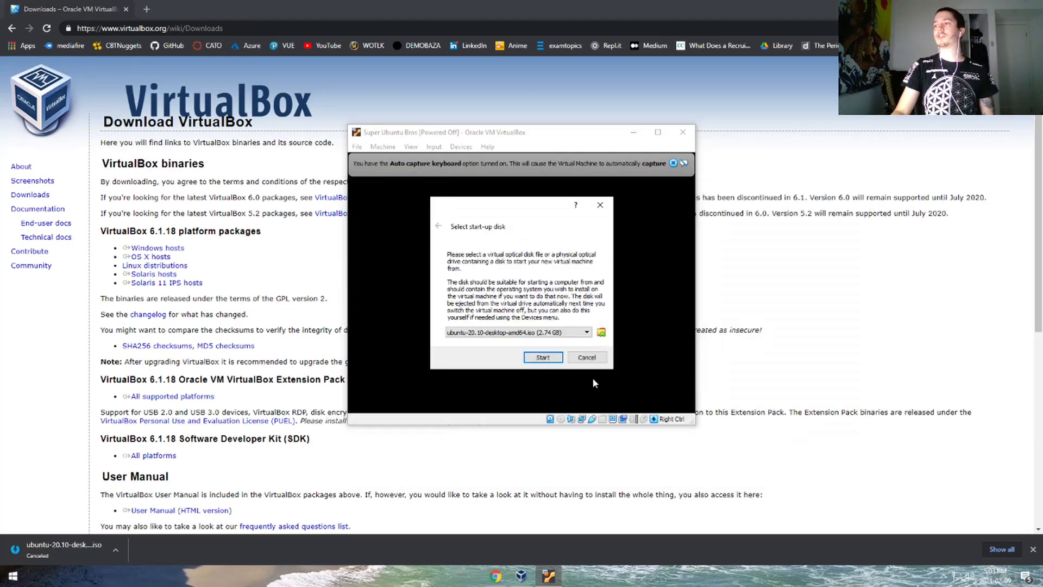
left_click(548, 359)
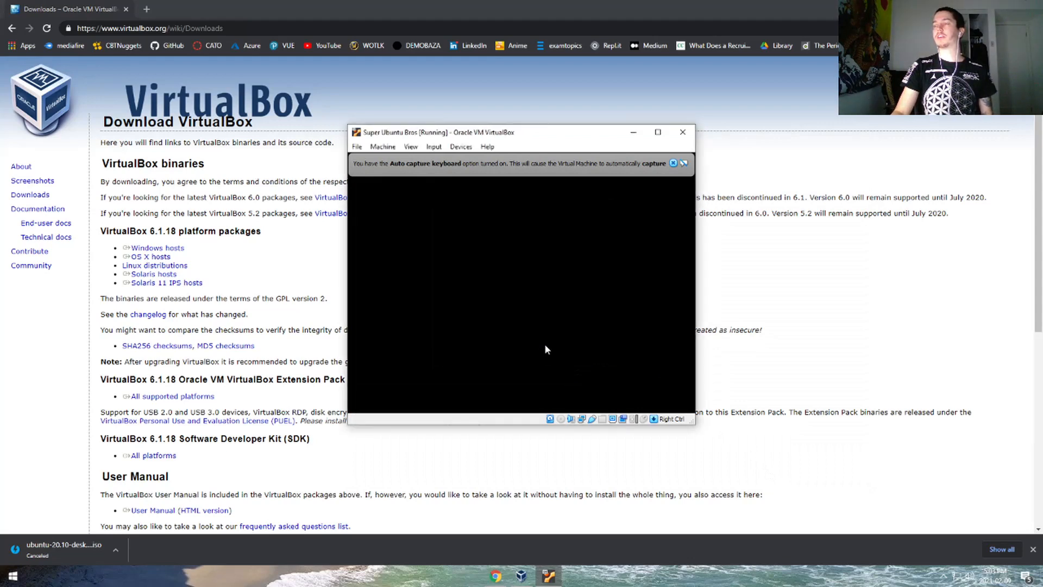
- Move through the GRUB menu and boot the plain 'Ubuntu' entry
key("Down")
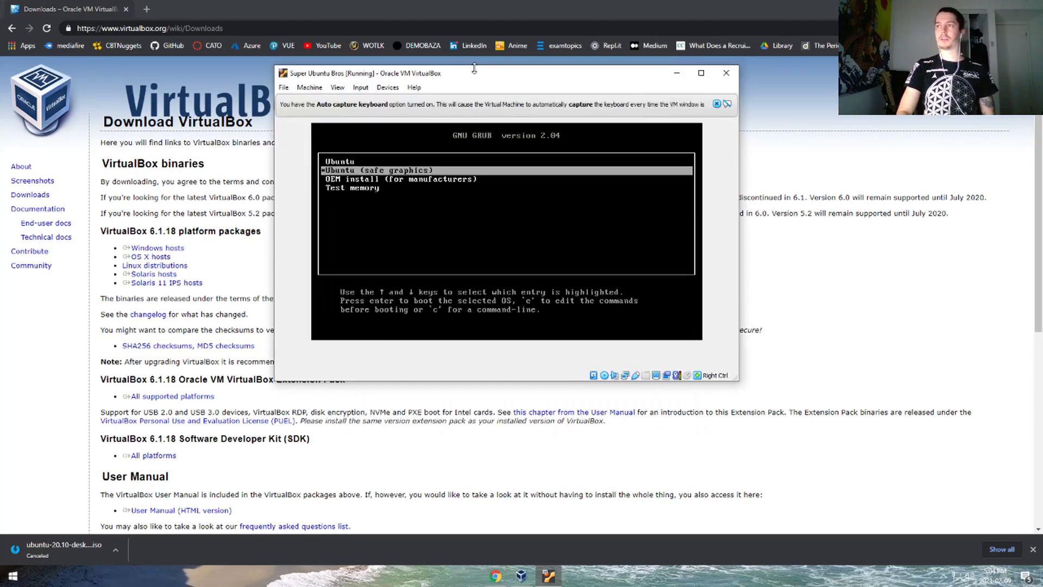
key("Up")
key("Down")
key("Up")
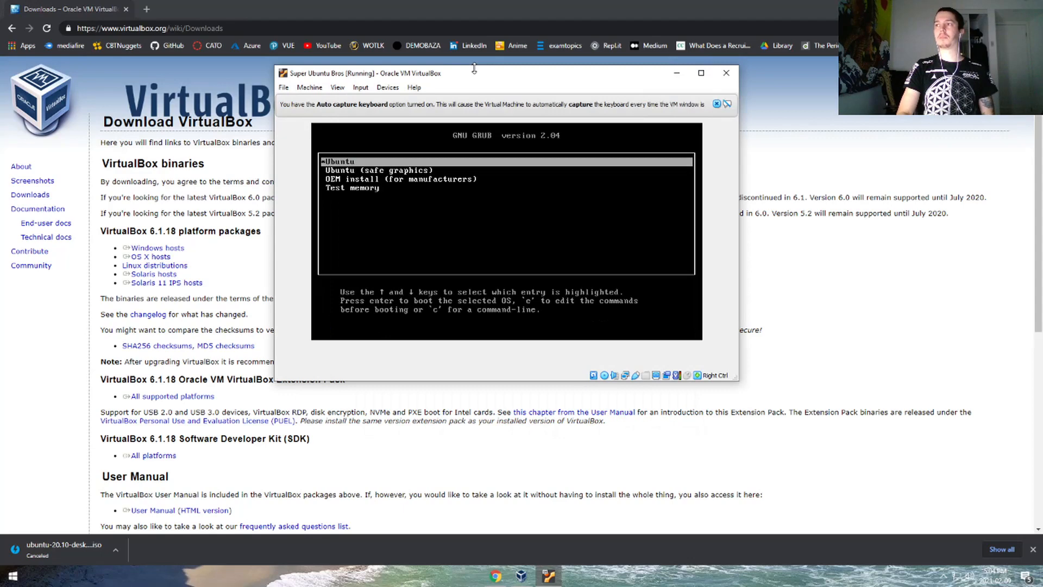
key("Return")
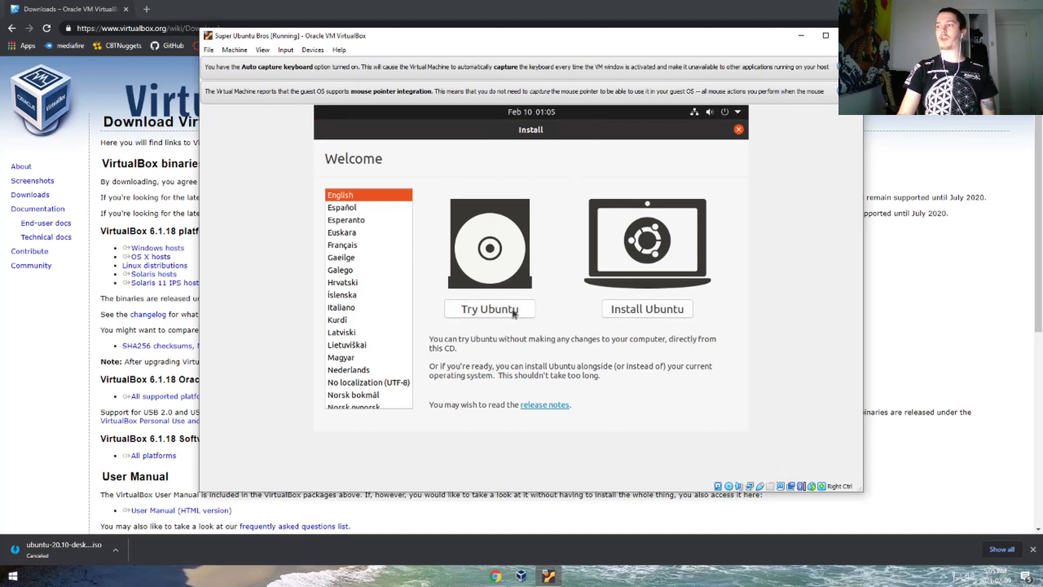
- Choose Install Ubuntu with English (US) keyboard, normal installation, erase disk, and Vancouver location
left_click(656, 309)
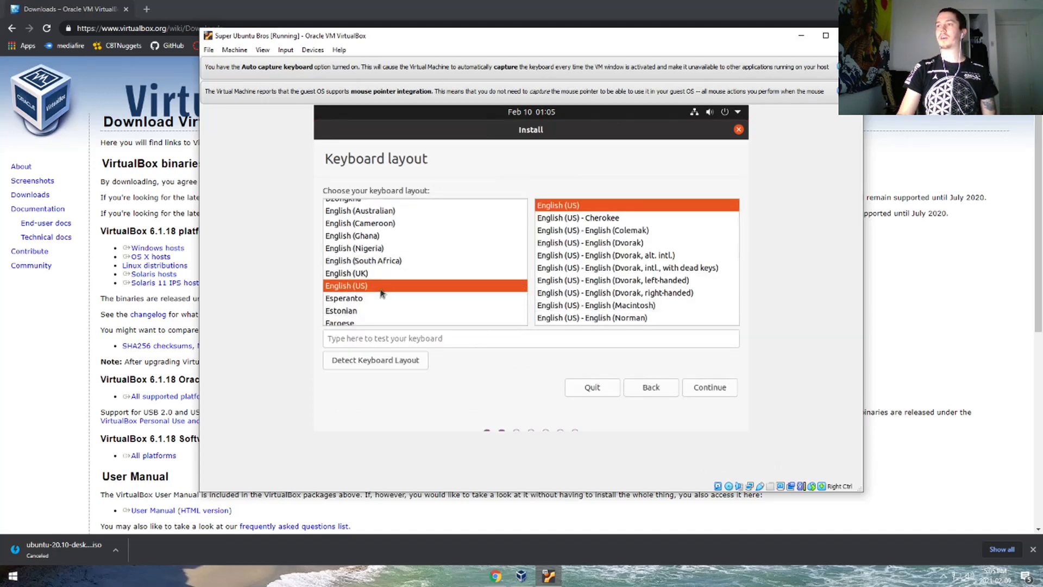
left_click(720, 389)
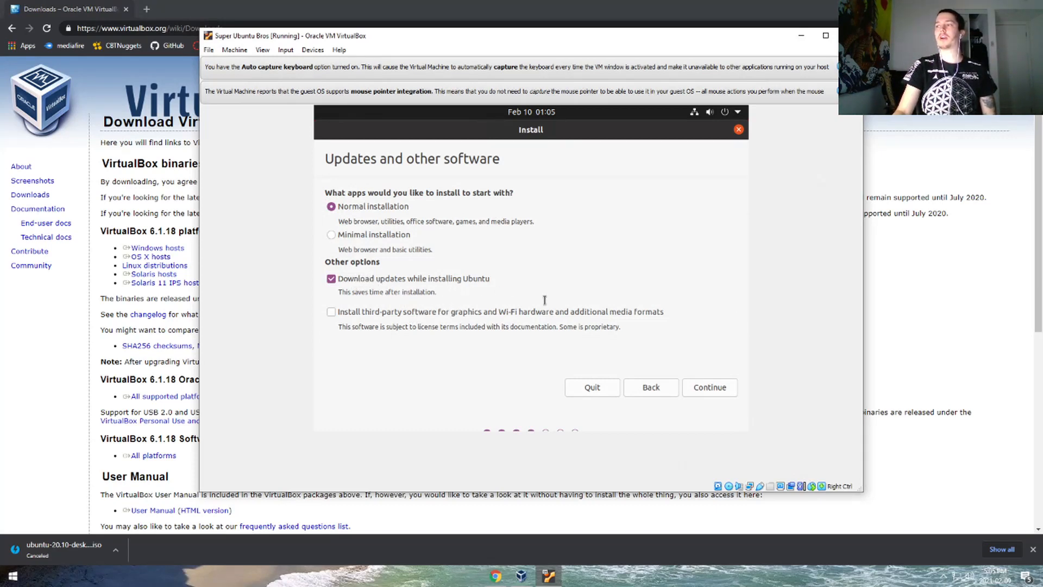
left_click(721, 387)
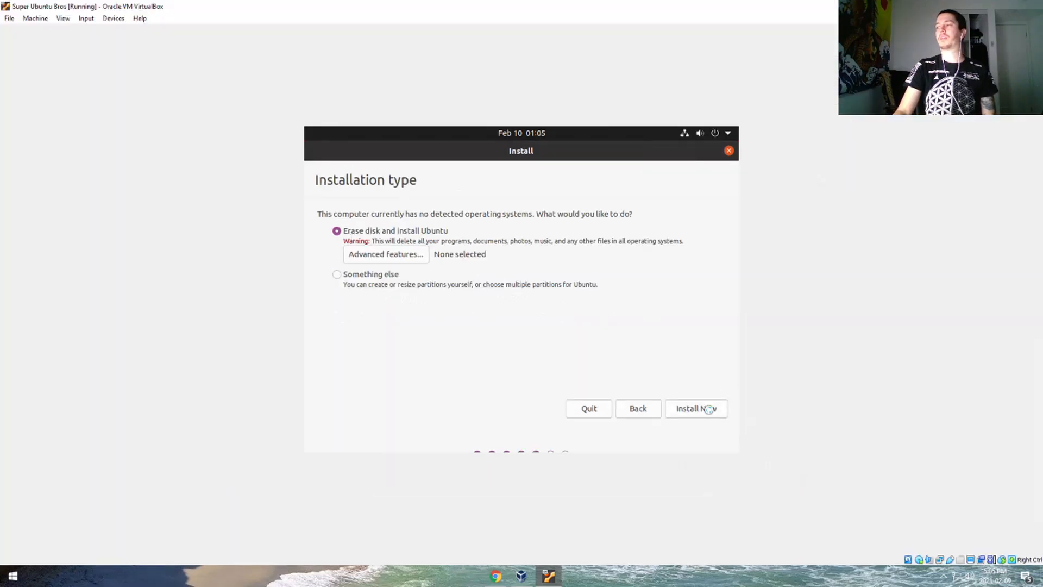
left_click(709, 408)
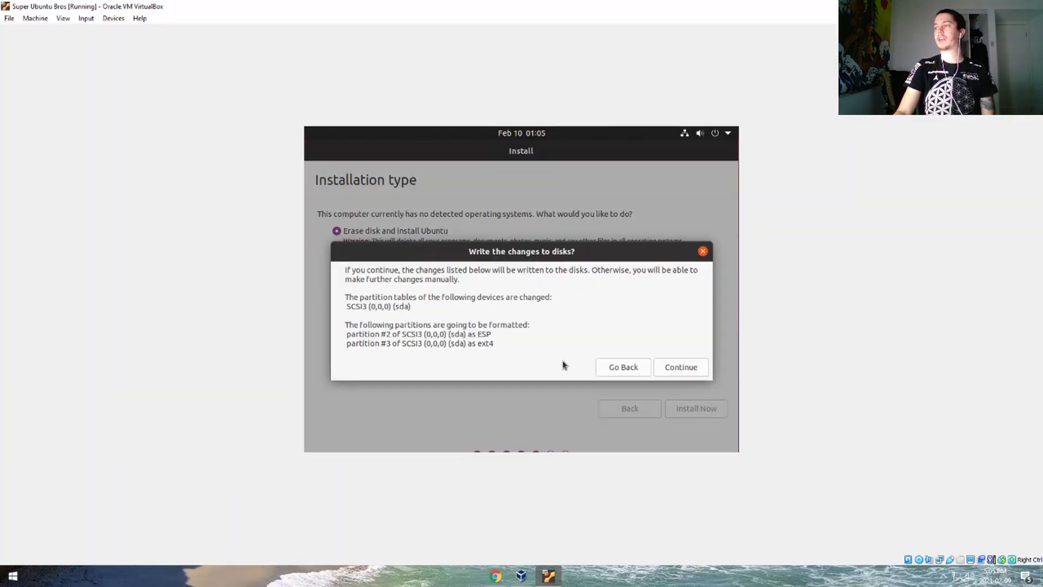
left_click(683, 367)
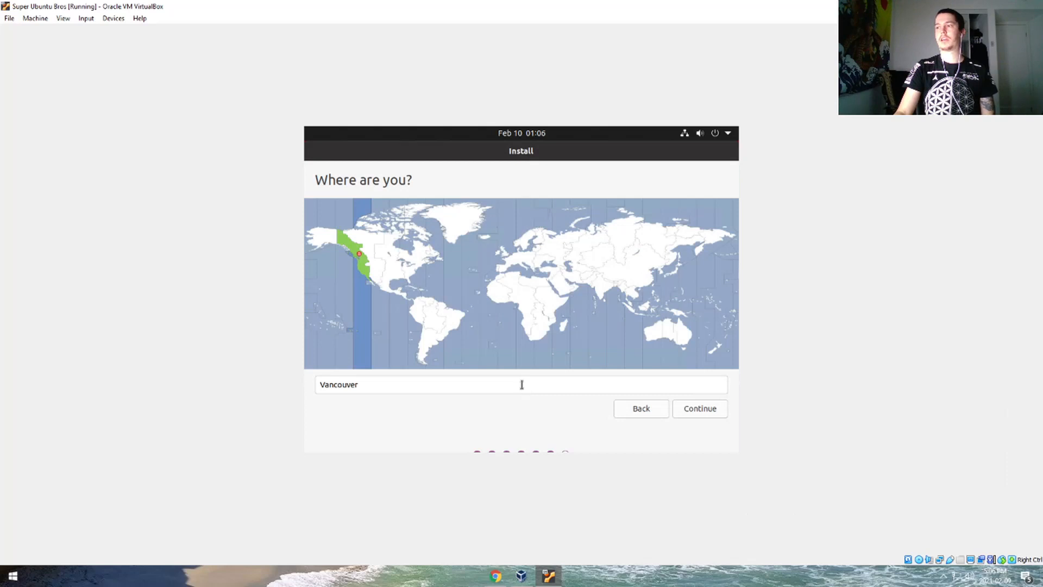
left_click(709, 408)
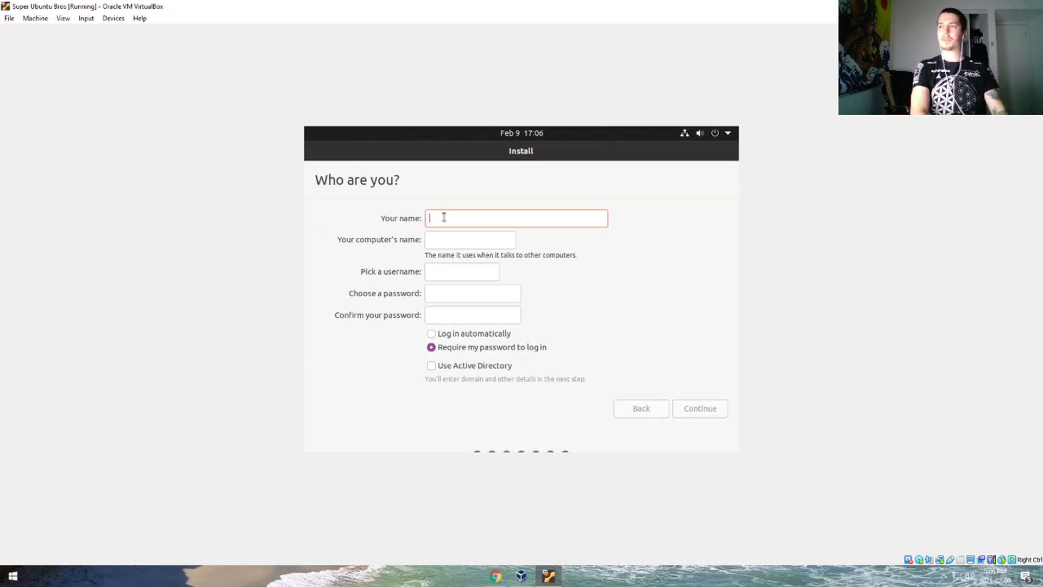
- Enter 'Super Linux Bros' as the name and extend the suggested username to 'superbro'
type("L")
key("BackSpace")
type("Su")
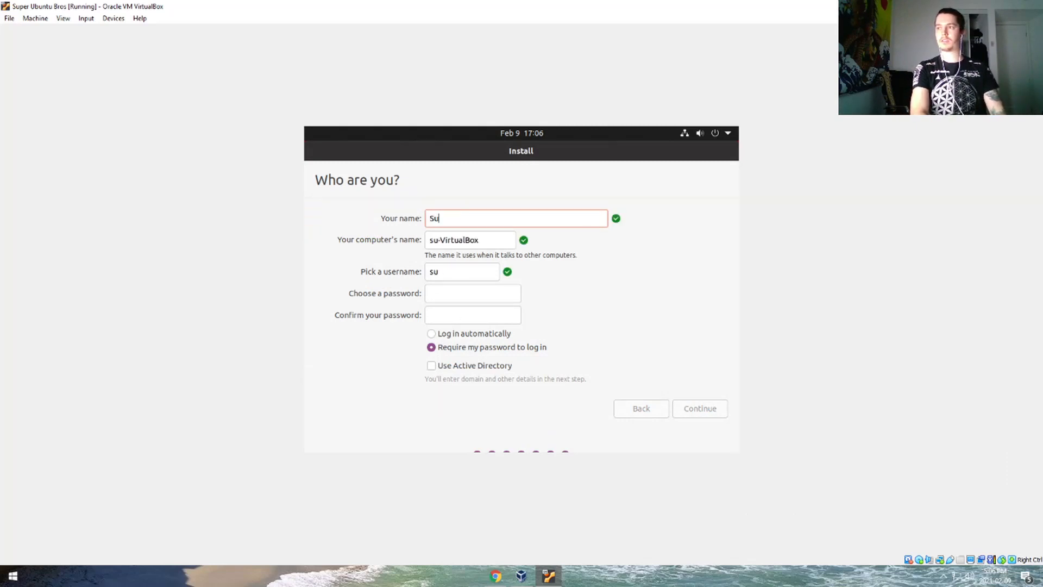
type("per Linux Bros")
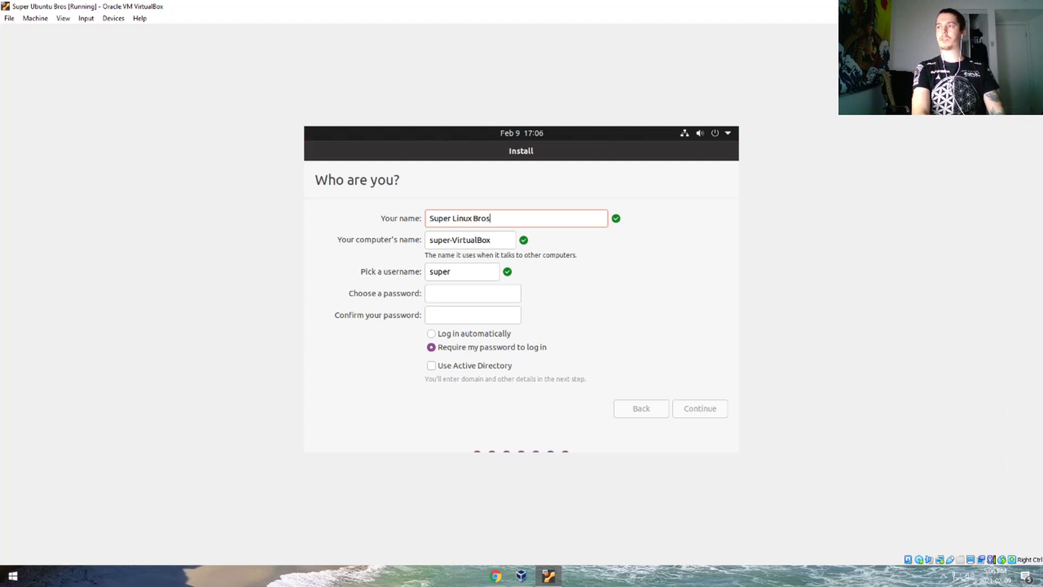
left_click(482, 278)
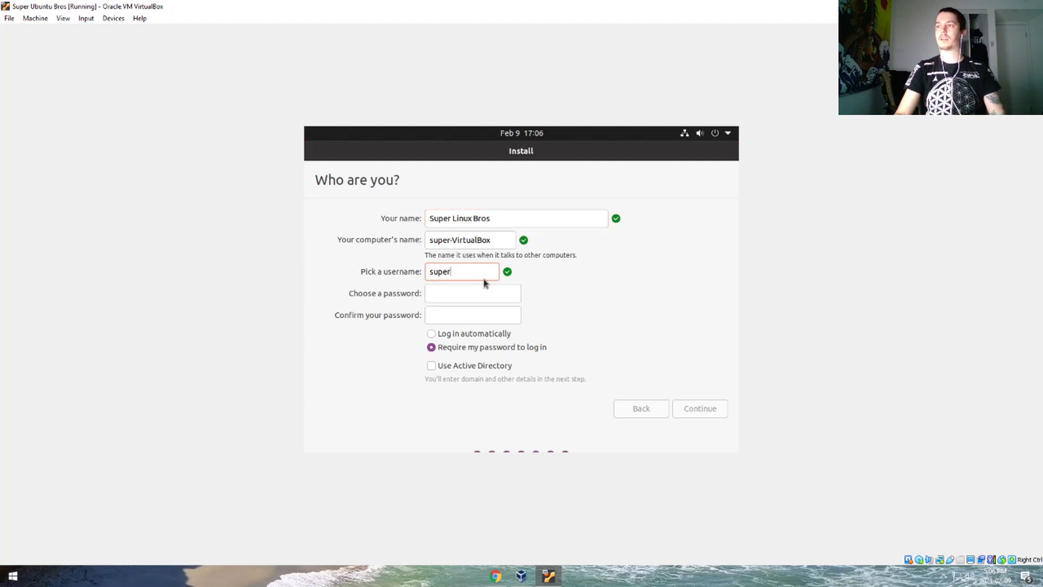
double_click(473, 273)
left_click(470, 270)
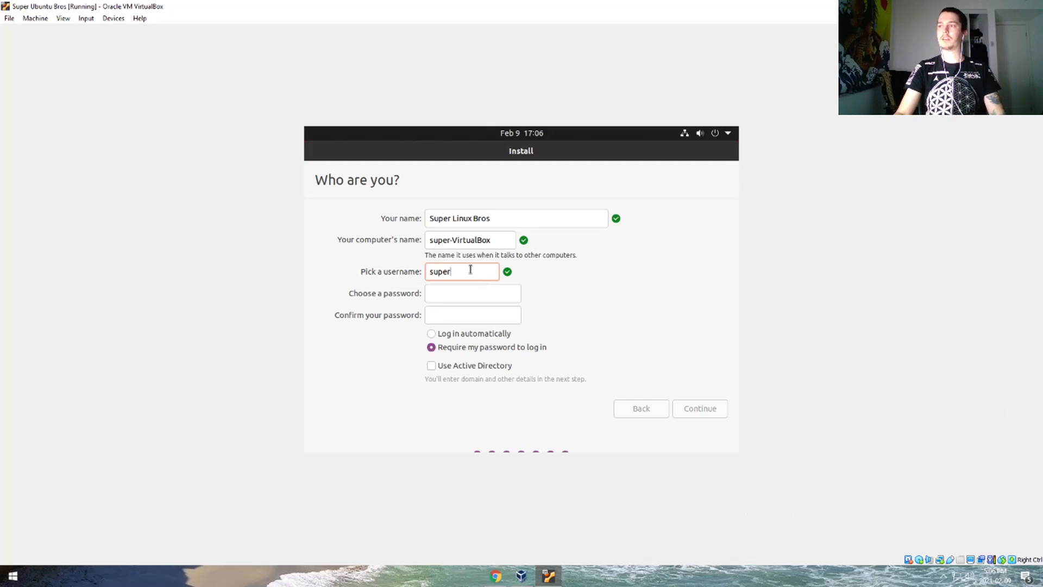
type("bro")
- Set and confirm a six-character account password, then continue to finish the installation
key("Tab")
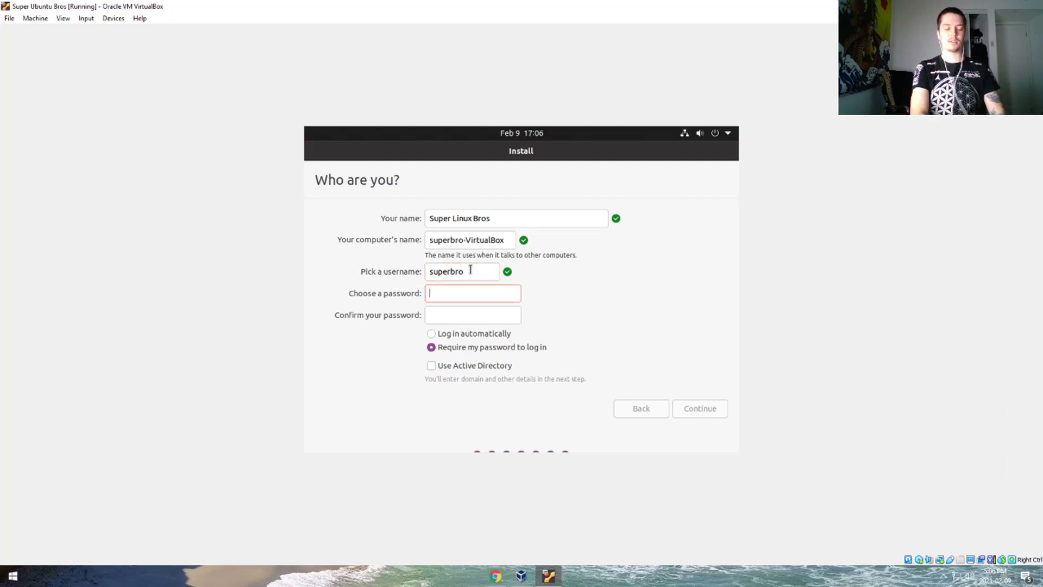
key("Tab")
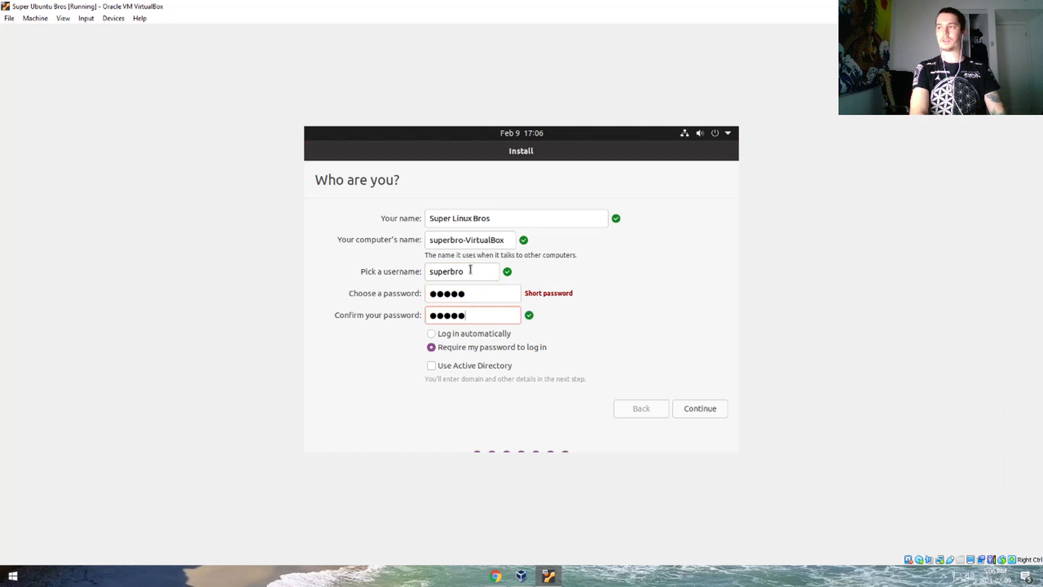
left_click(493, 288)
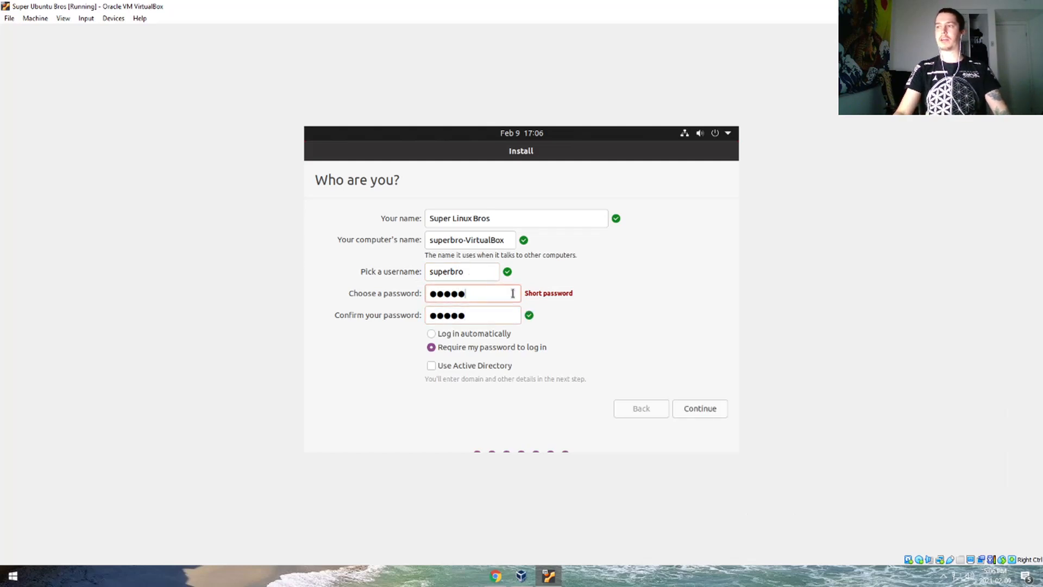
type("b")
left_click(486, 317)
type("b")
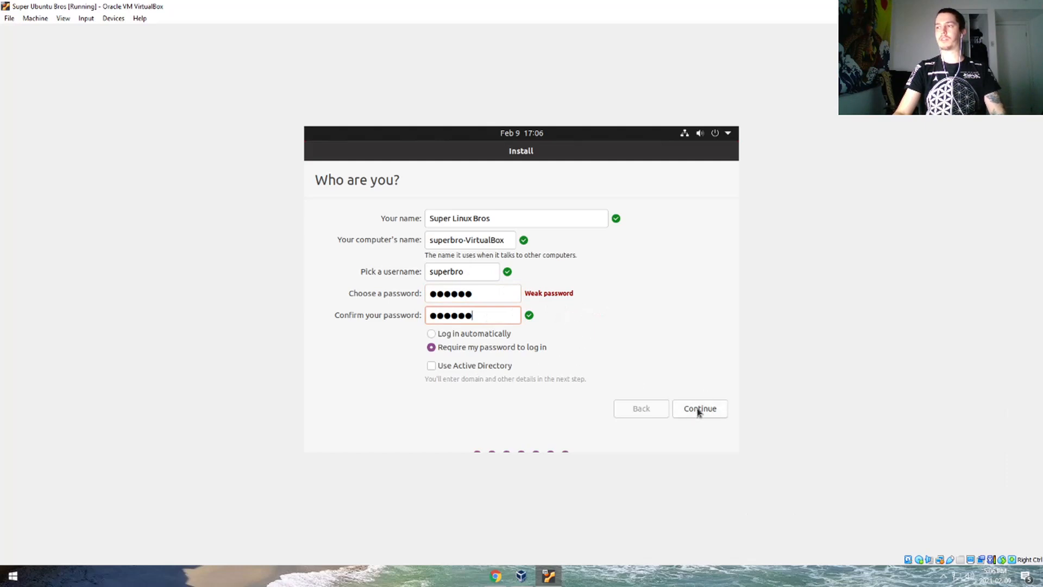
left_click(699, 409)
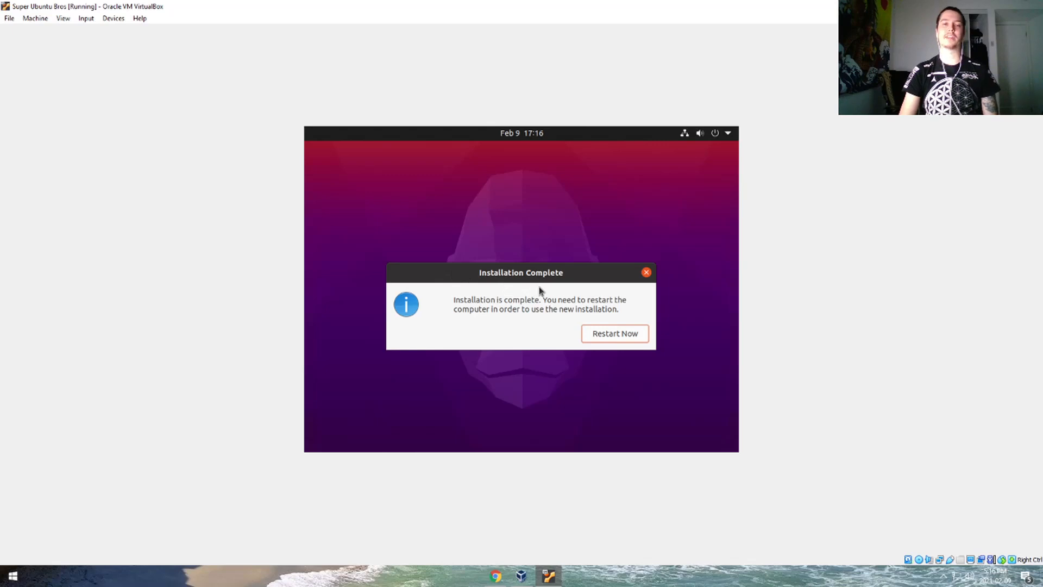
- Restart the VM and log in to the Super Linux Bros account with its password
left_click(599, 337)
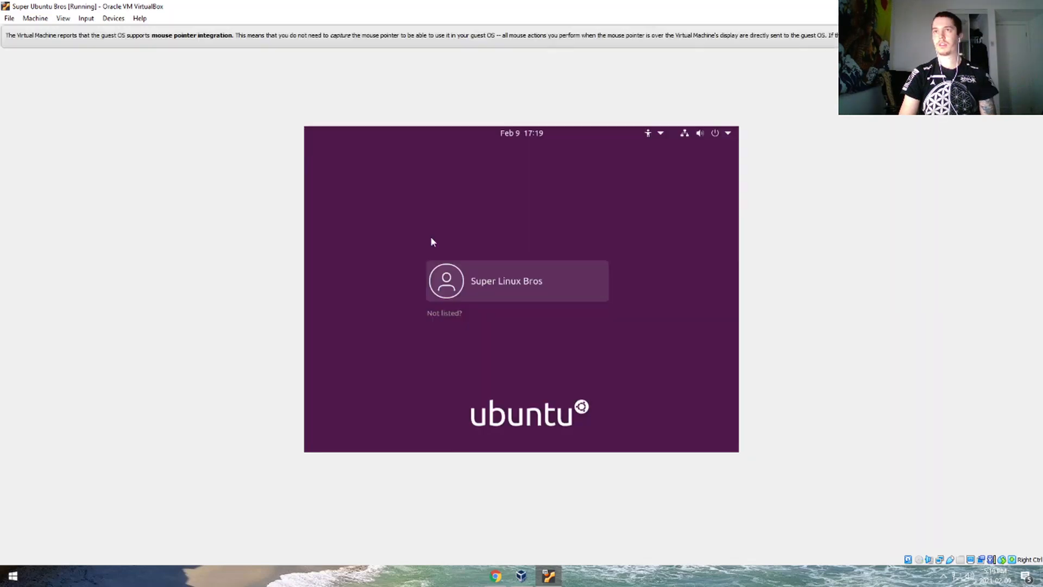
left_click(529, 281)
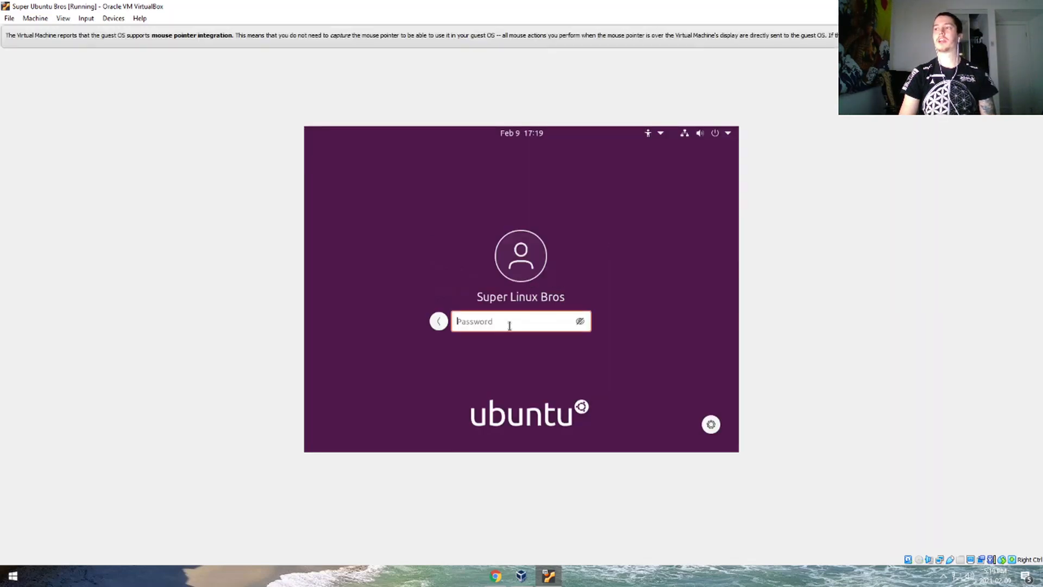
type("*****")
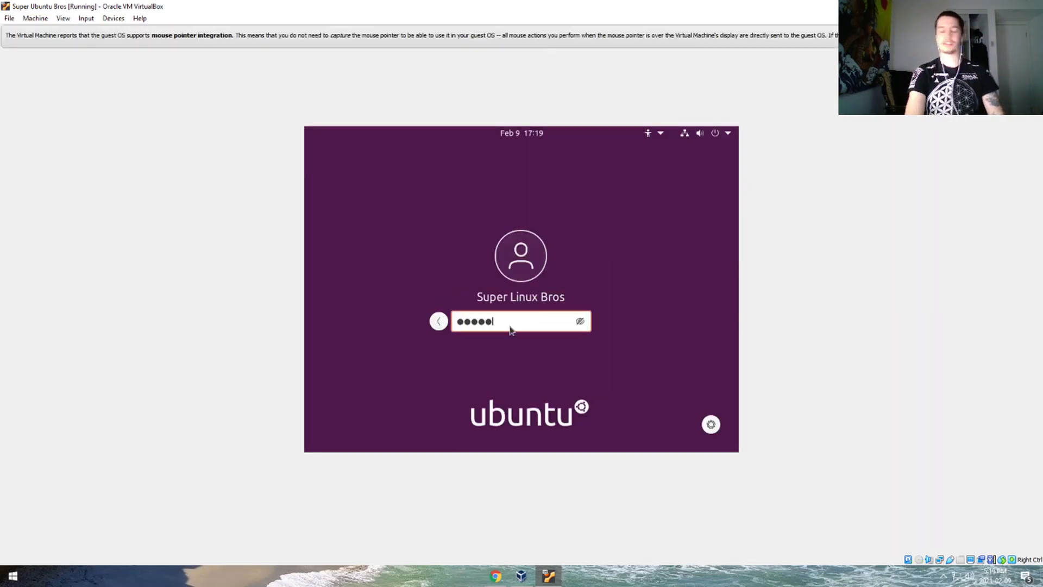
type("*")
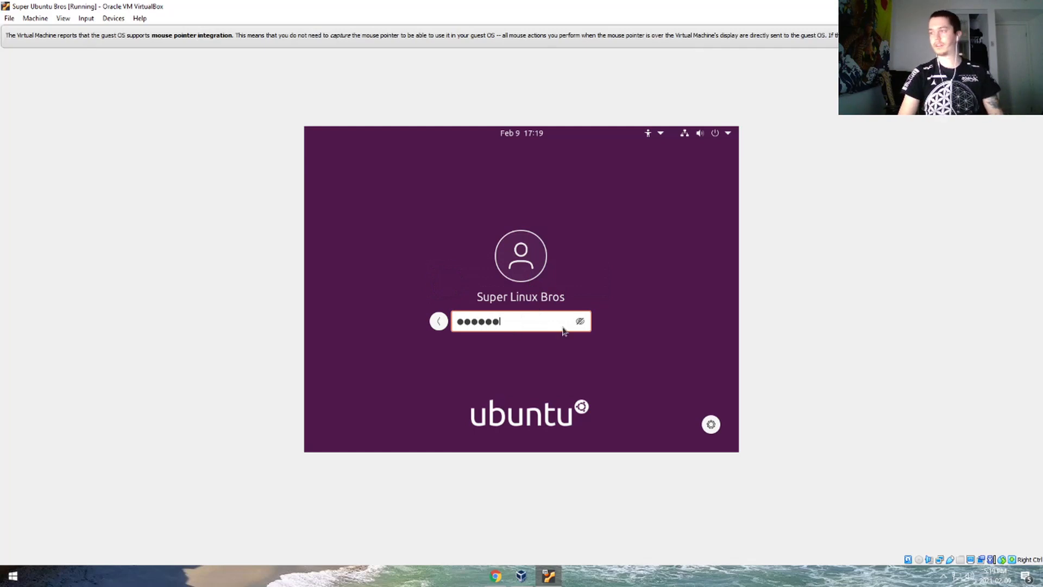
left_click(439, 321)
left_click(516, 294)
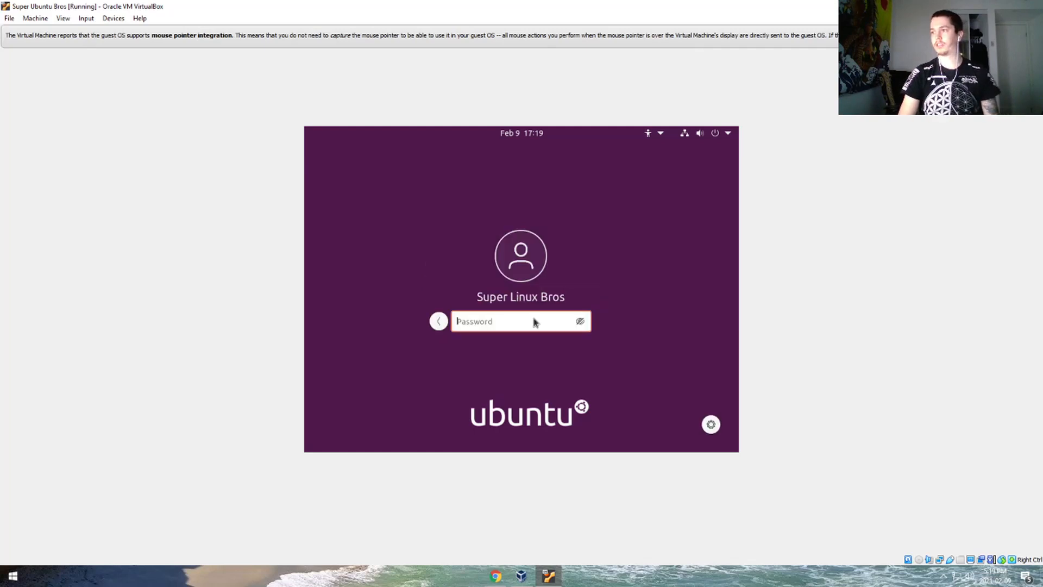
type("*******")
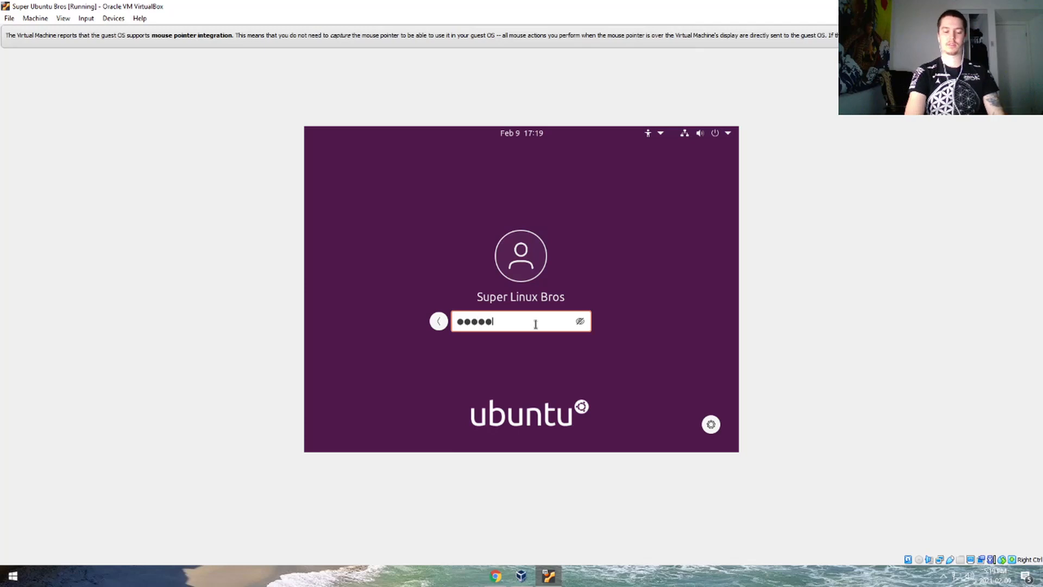
key("Return")
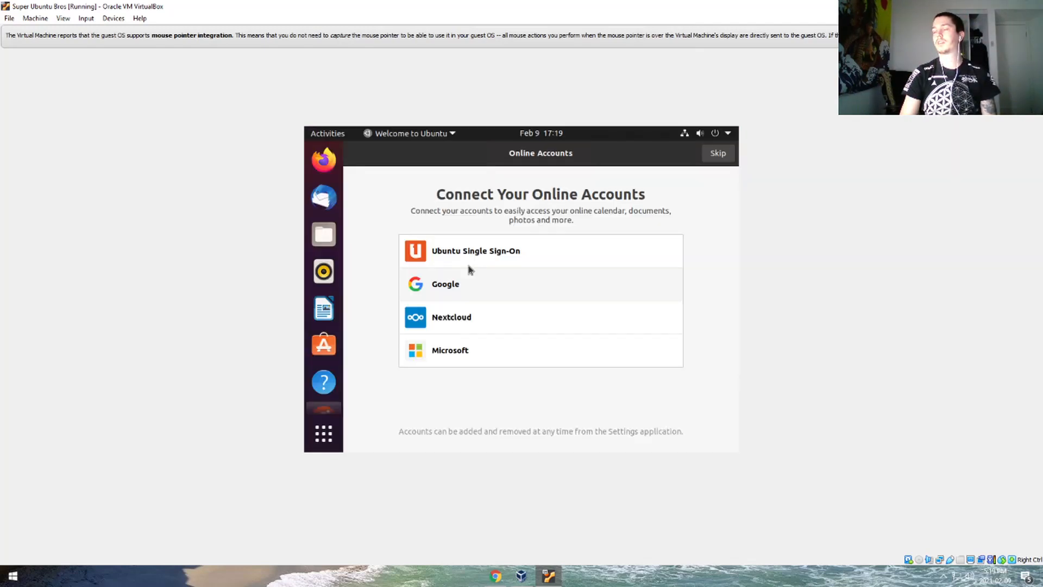
- Skip online accounts and advance through the welcome wizard pages to Done
left_click(718, 156)
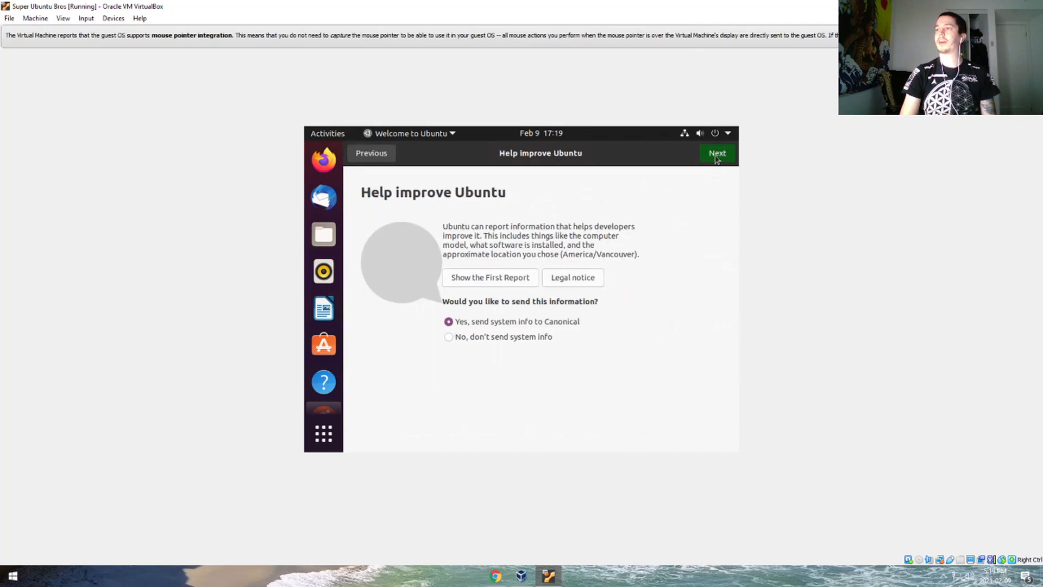
left_click(716, 157)
left_click(716, 157)
left_click(716, 157)
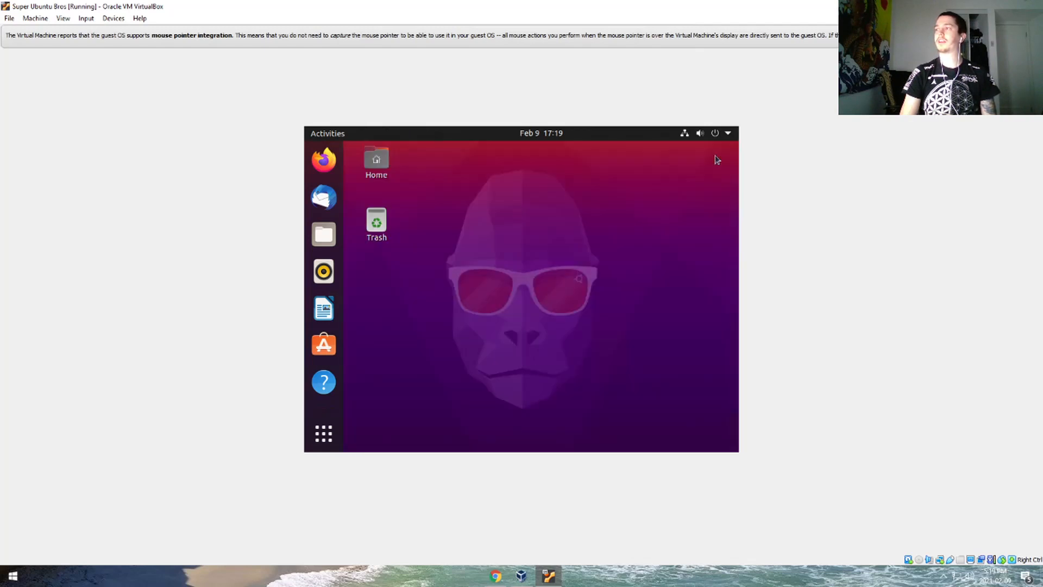
left_click_drag(588, 186, 456, 324)
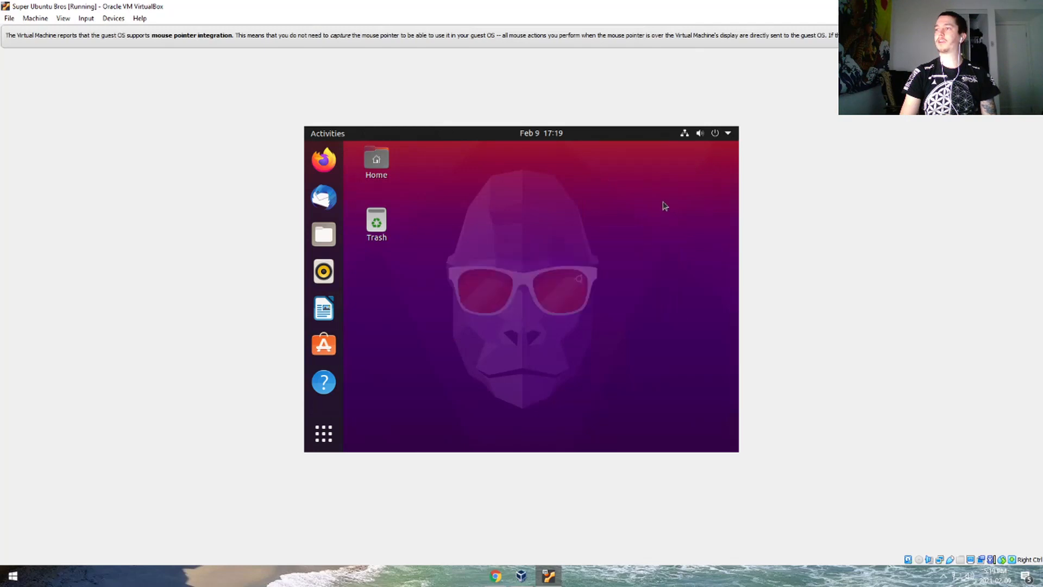
left_click_drag(663, 203, 644, 249)
left_click(644, 248)
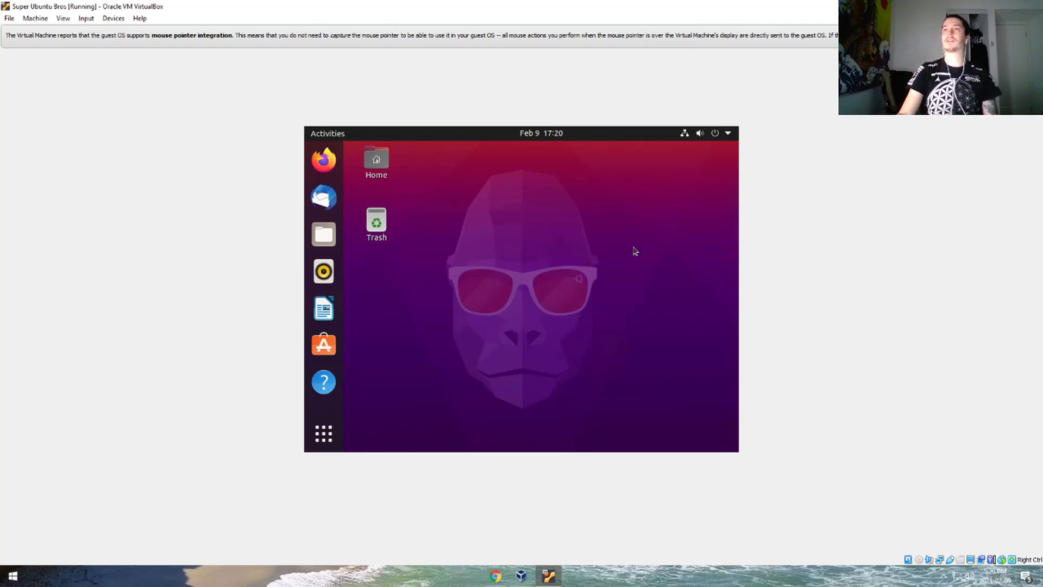
mouse_move(511, 220)
left_mouse_down()
mouse_move(536, 298)
mouse_move(574, 235)
mouse_move(629, 209)
mouse_move(453, 364)
left_mouse_up()
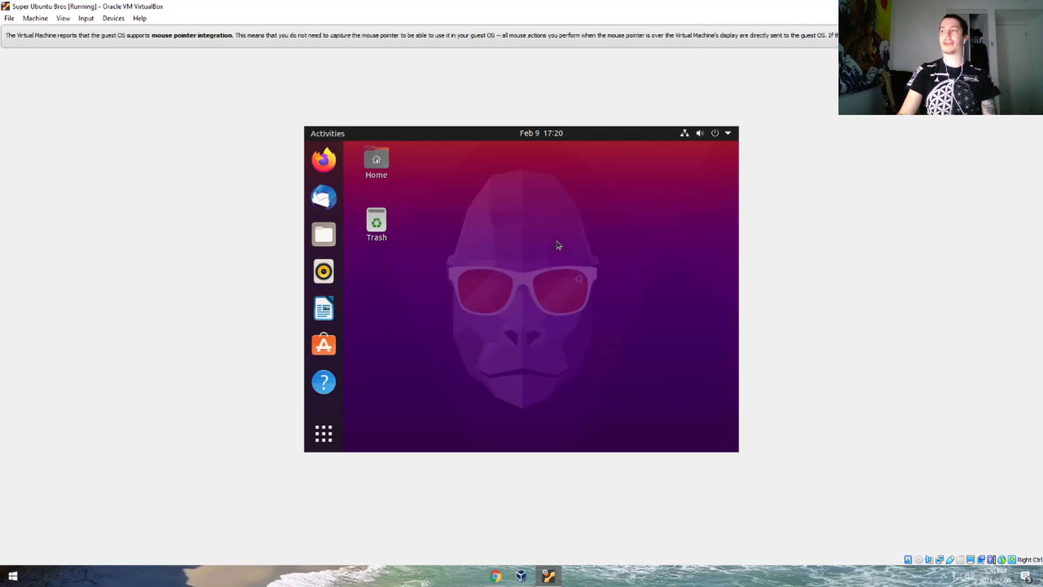